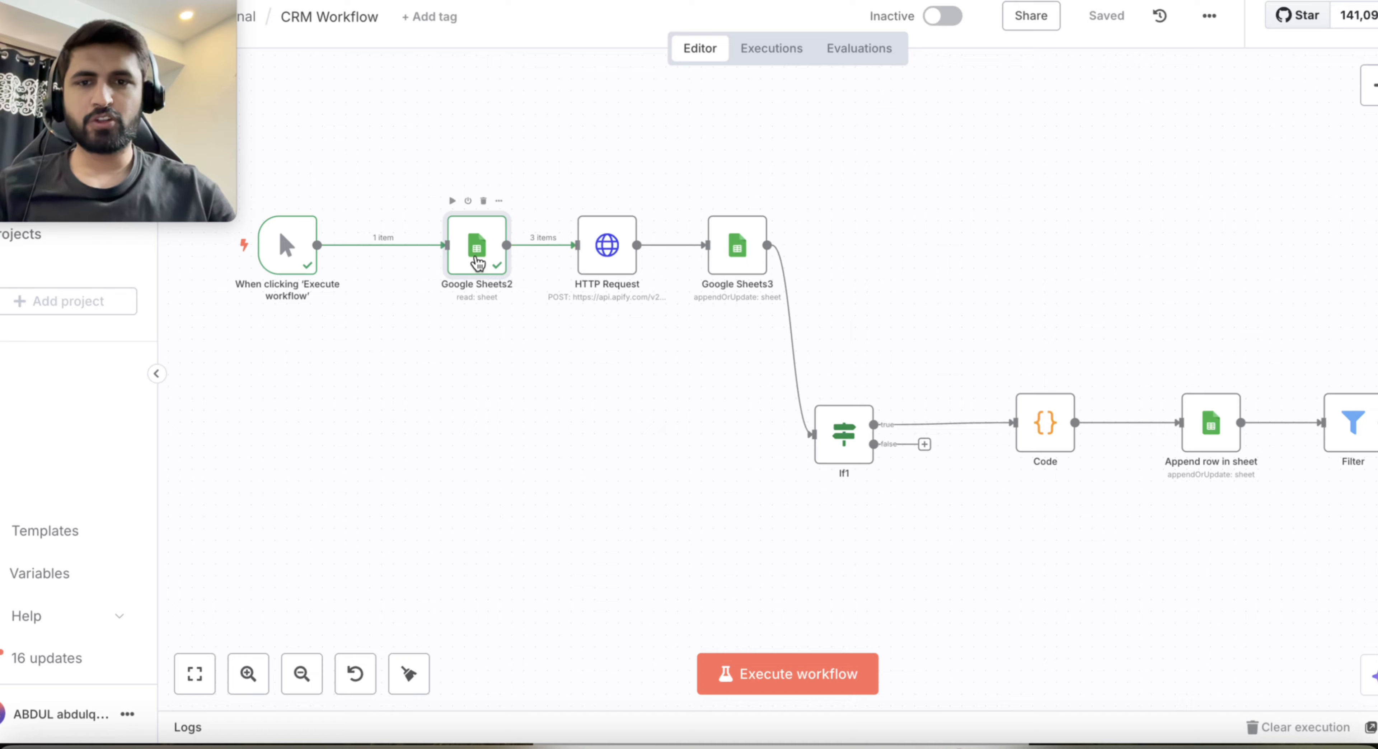
# Review the Google Sheets2 node's row-reading settings and output, and check the company names in the CompanyList spreadsheet in Google Sheets
pyautogui.doubleClick(477, 262)
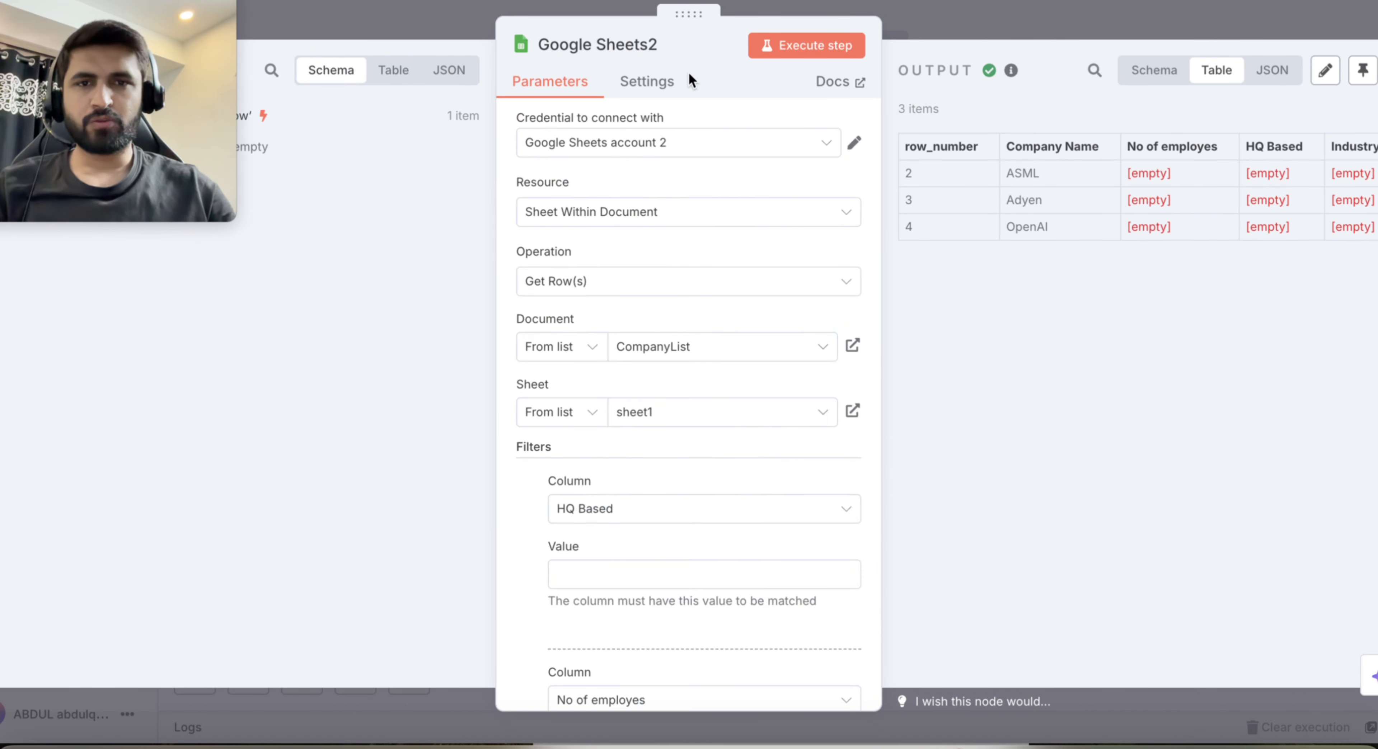
pyautogui.press('Escape')
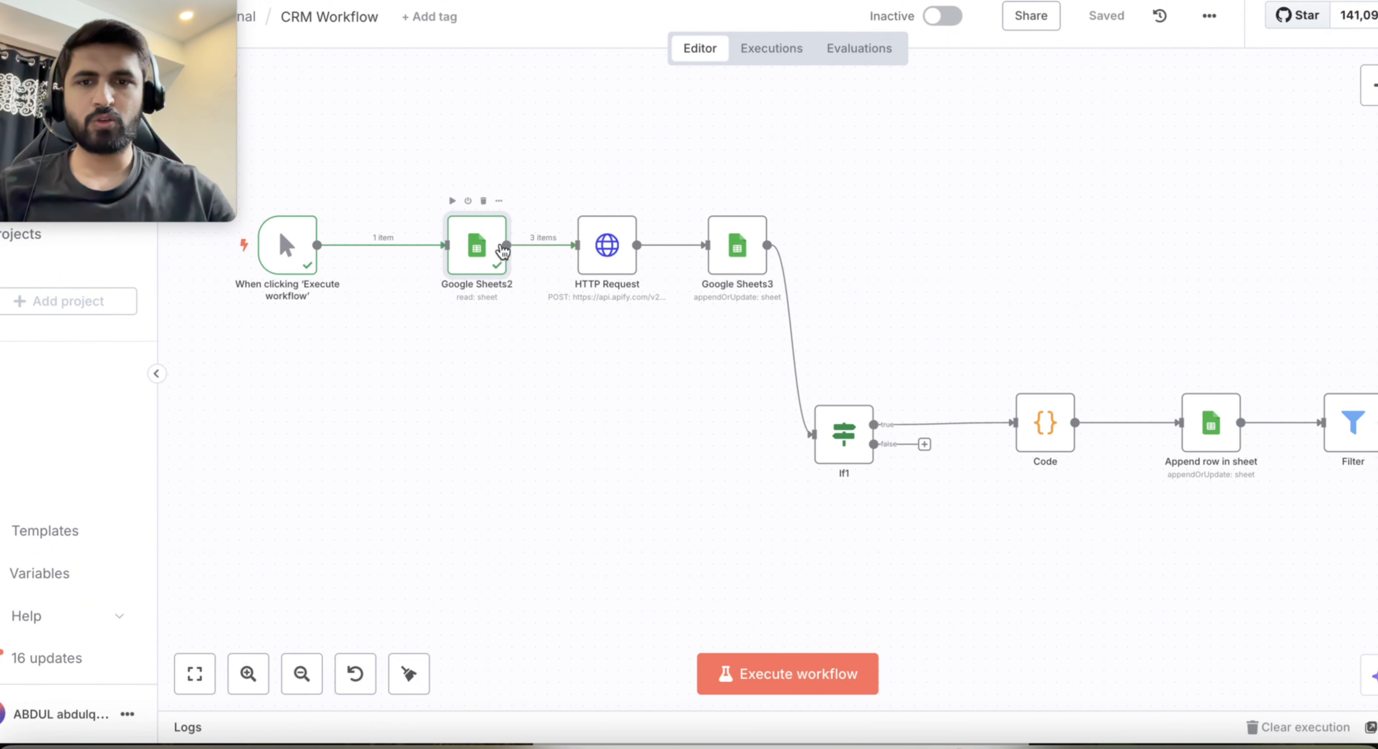
pyautogui.click(642, 1)
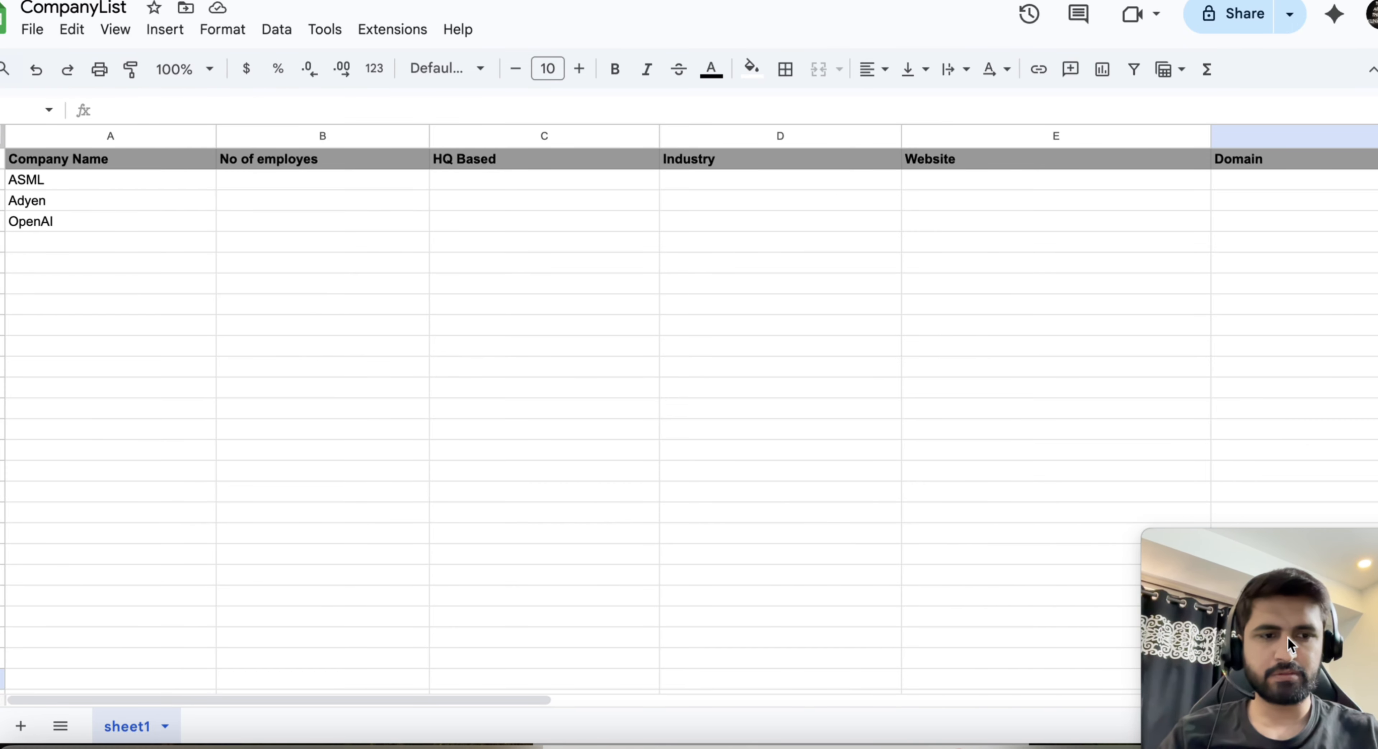
pyautogui.click(45, 182)
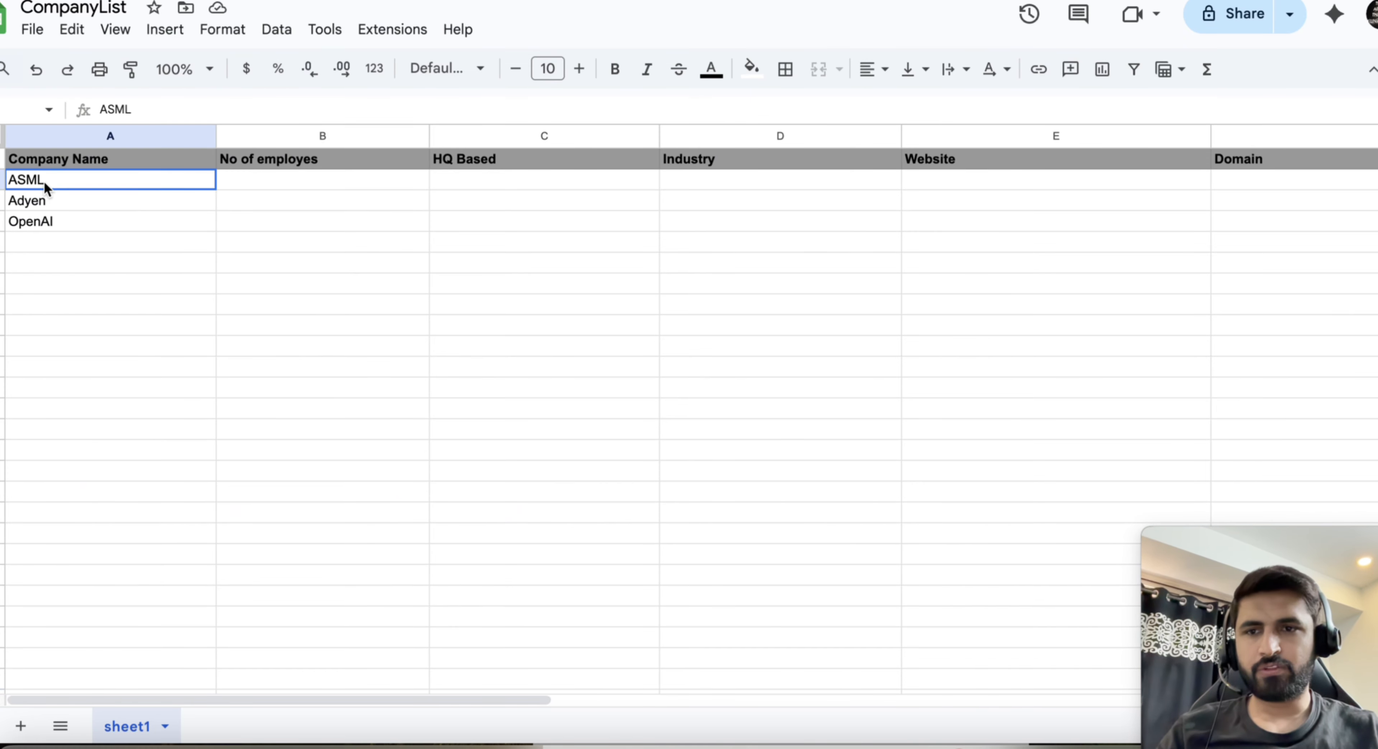
pyautogui.click(40, 199)
pyautogui.click(38, 223)
pyautogui.click(38, 241)
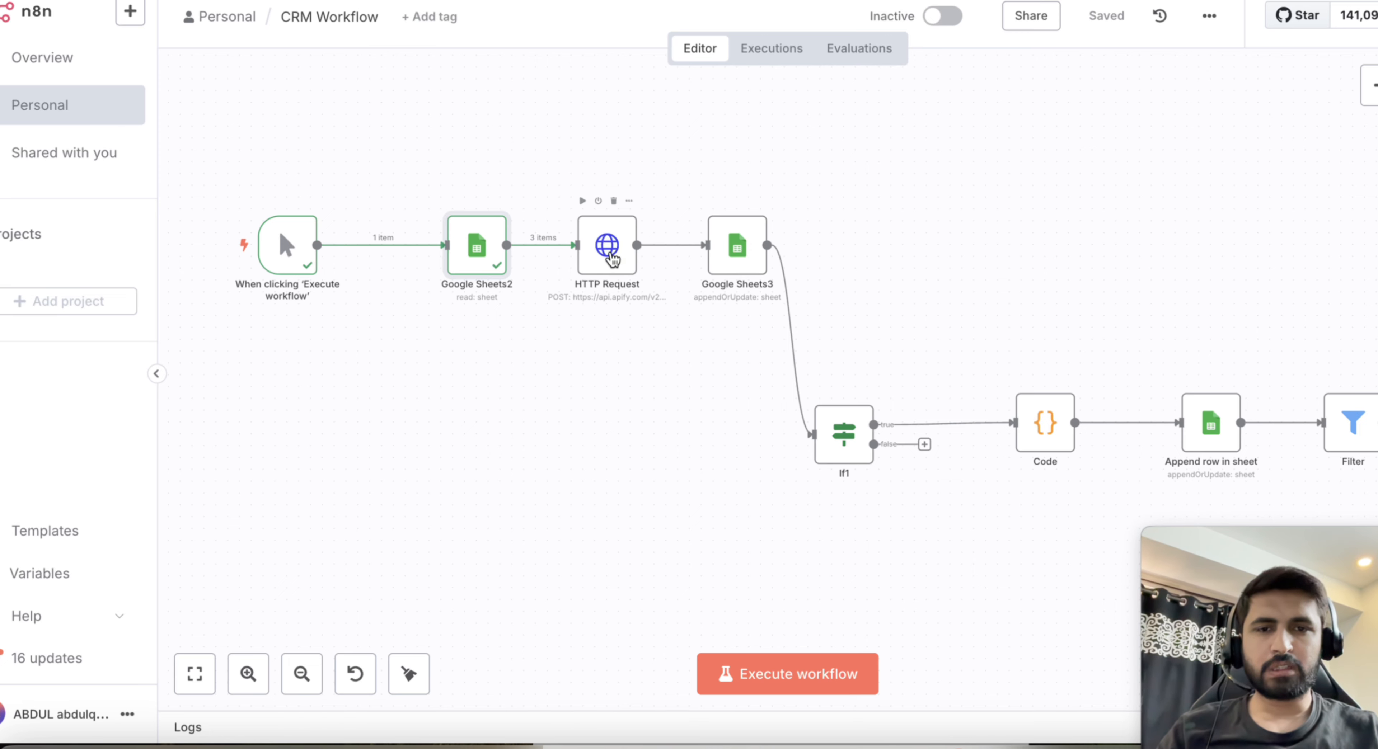
# In Apify, copy the Bulk Linkedin Company Profile Scraper's POST endpoint for running the Actor synchronously and getting dataset items
pyautogui.click(606, 258)
pyautogui.doubleClick(607, 257)
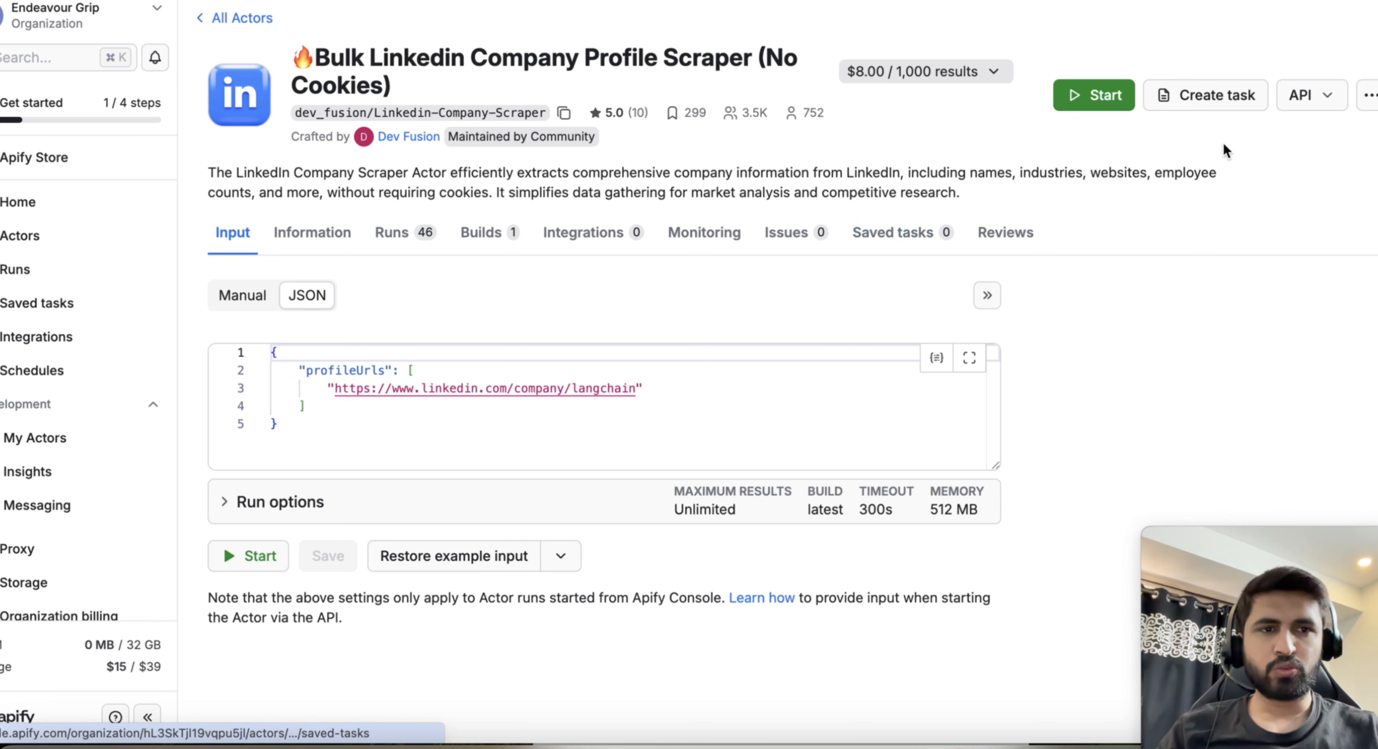
pyautogui.click(1302, 95)
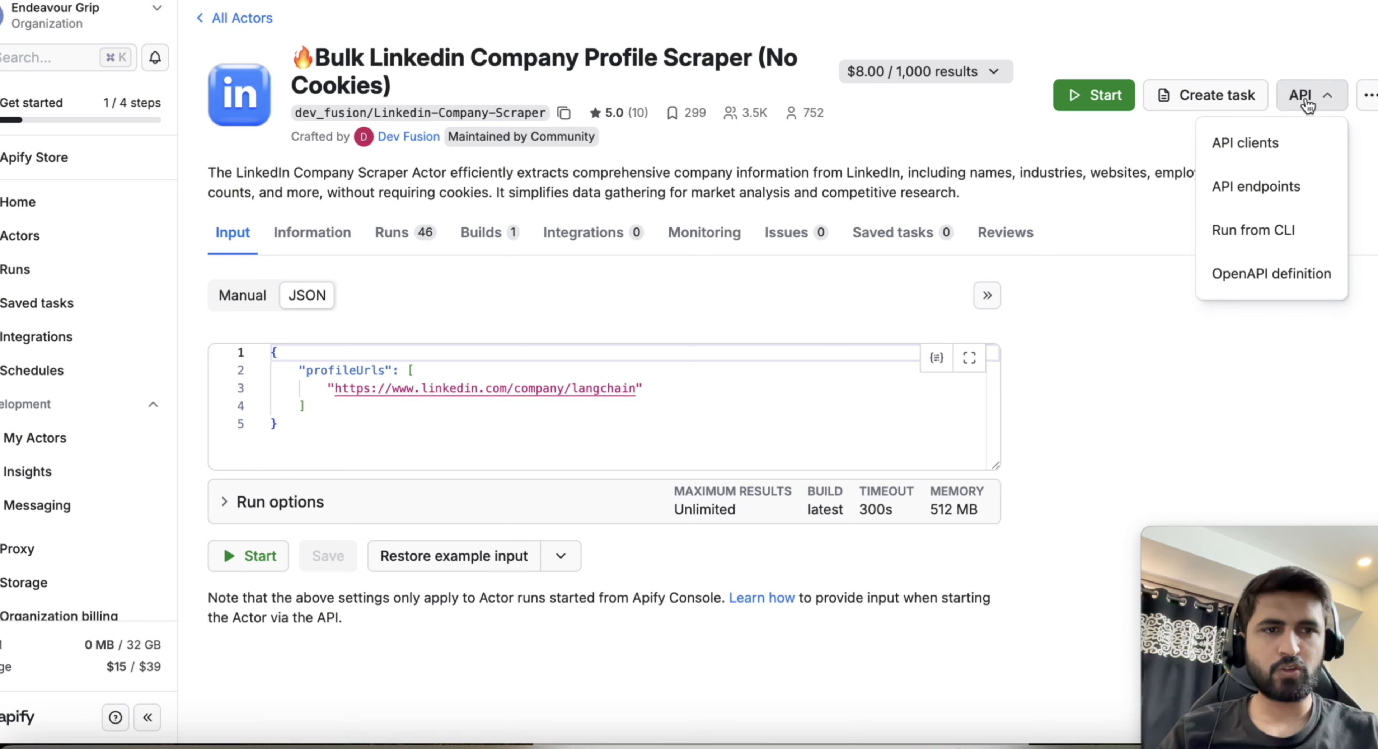
pyautogui.click(1258, 187)
pyautogui.scroll(-1, 537, 493)
pyautogui.scroll(-10, 537, 493)
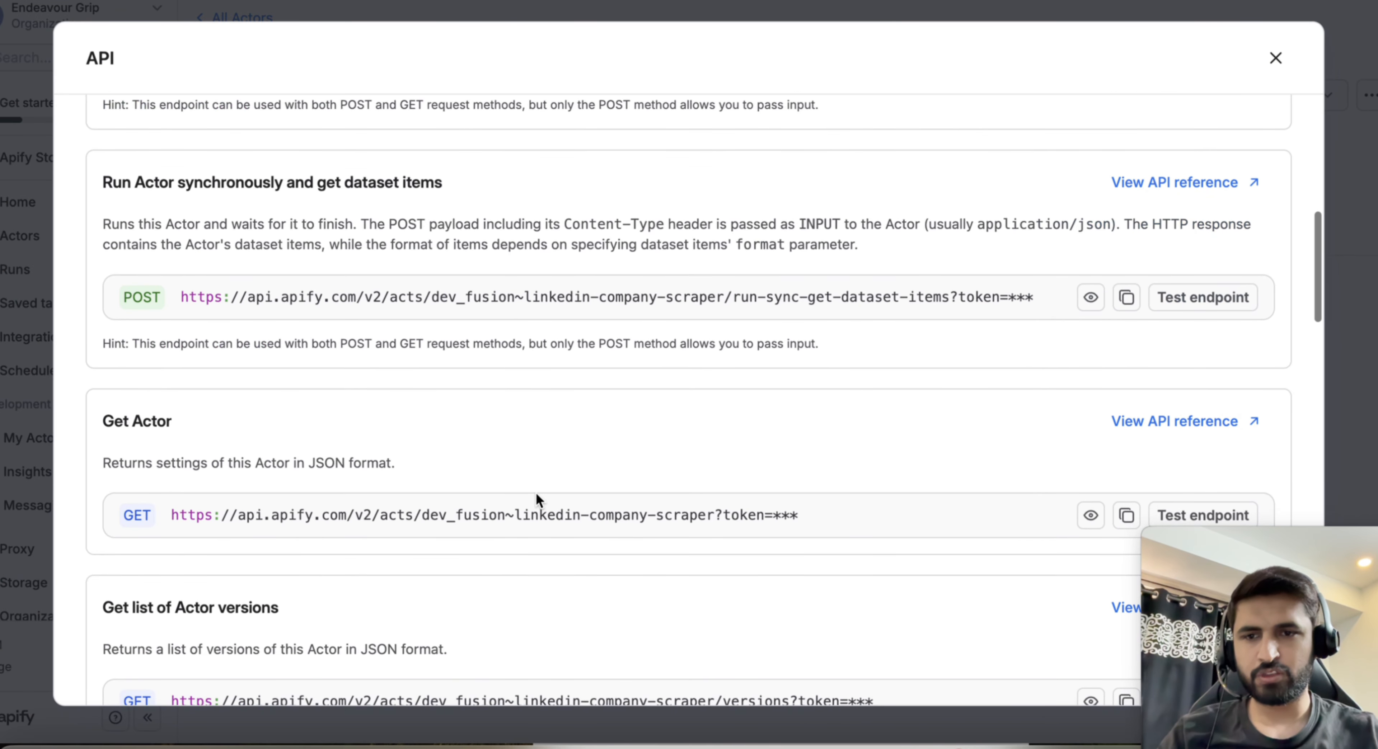
pyautogui.scroll(-3, 536, 493)
pyautogui.scroll(4, 613, 271)
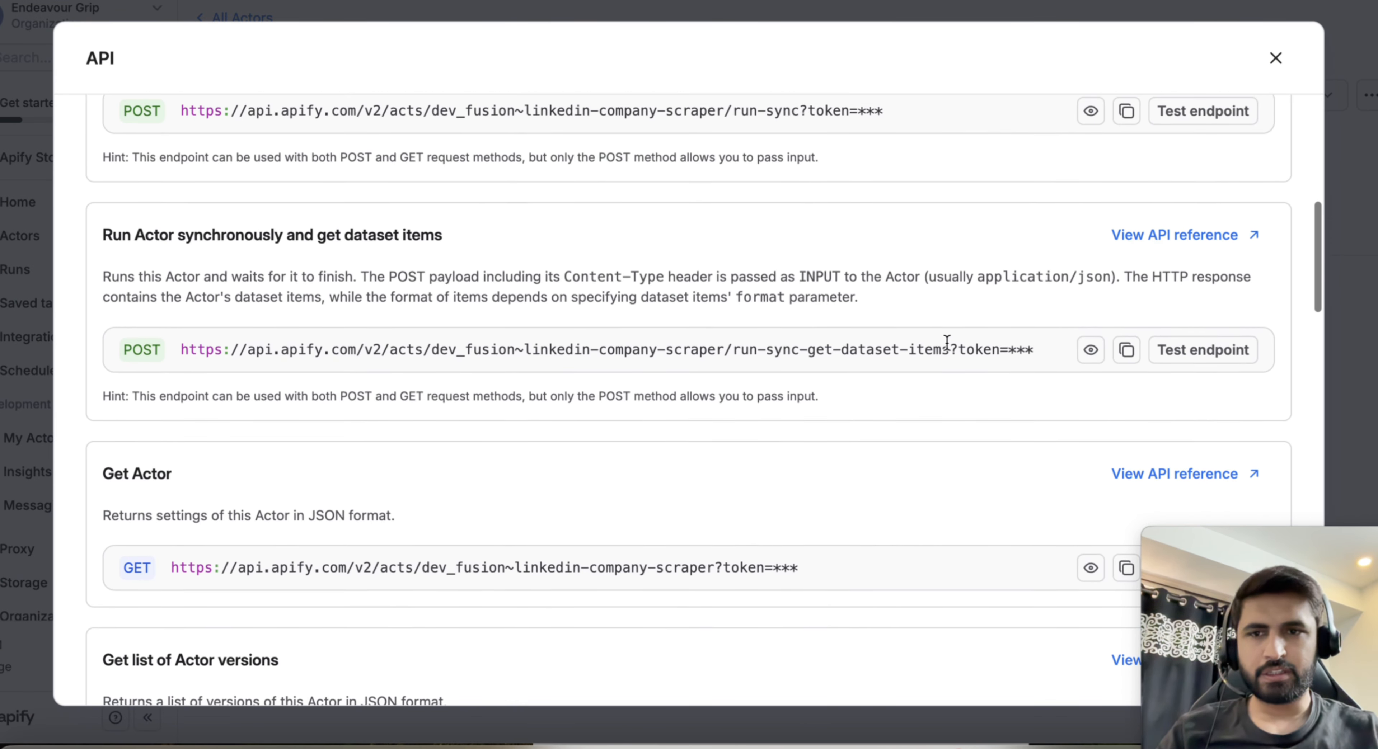
pyautogui.moveTo(1033, 355); pyautogui.dragTo(849, 350)
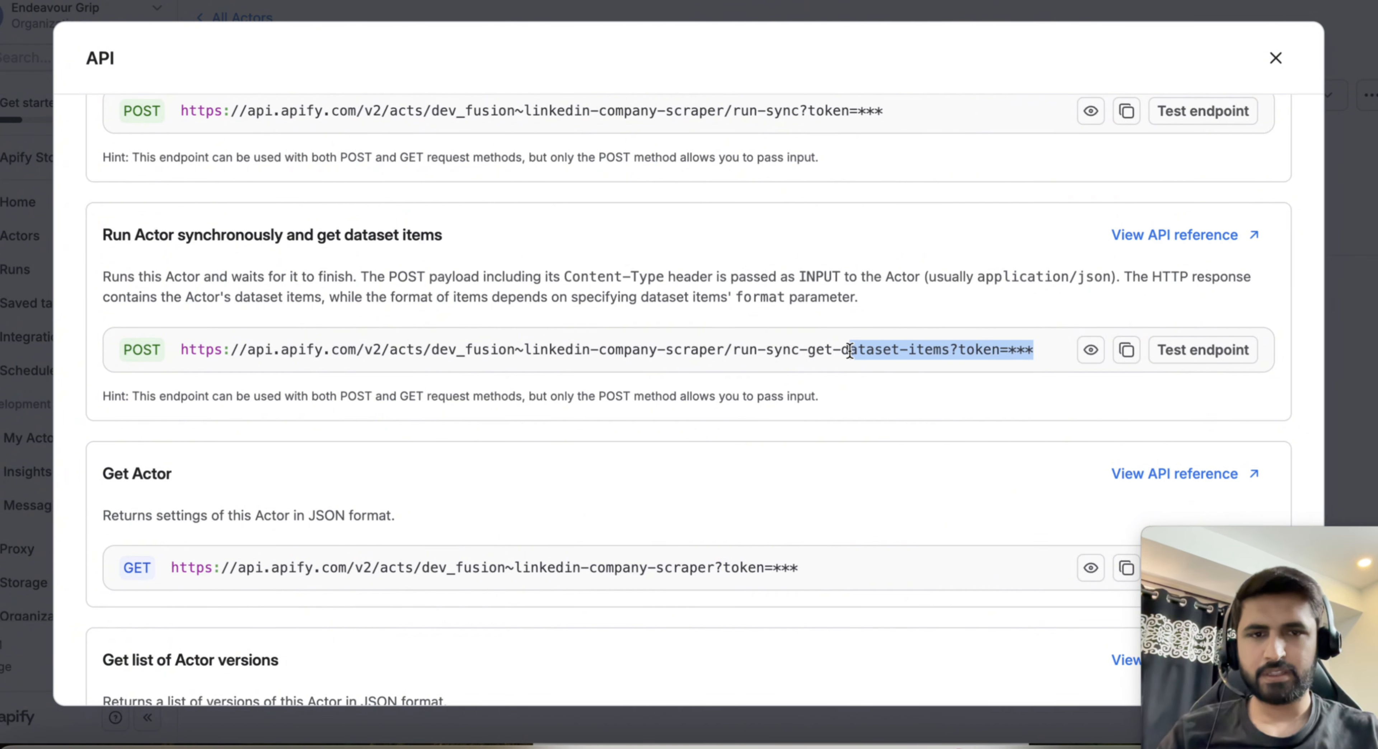
pyautogui.click(1126, 350)
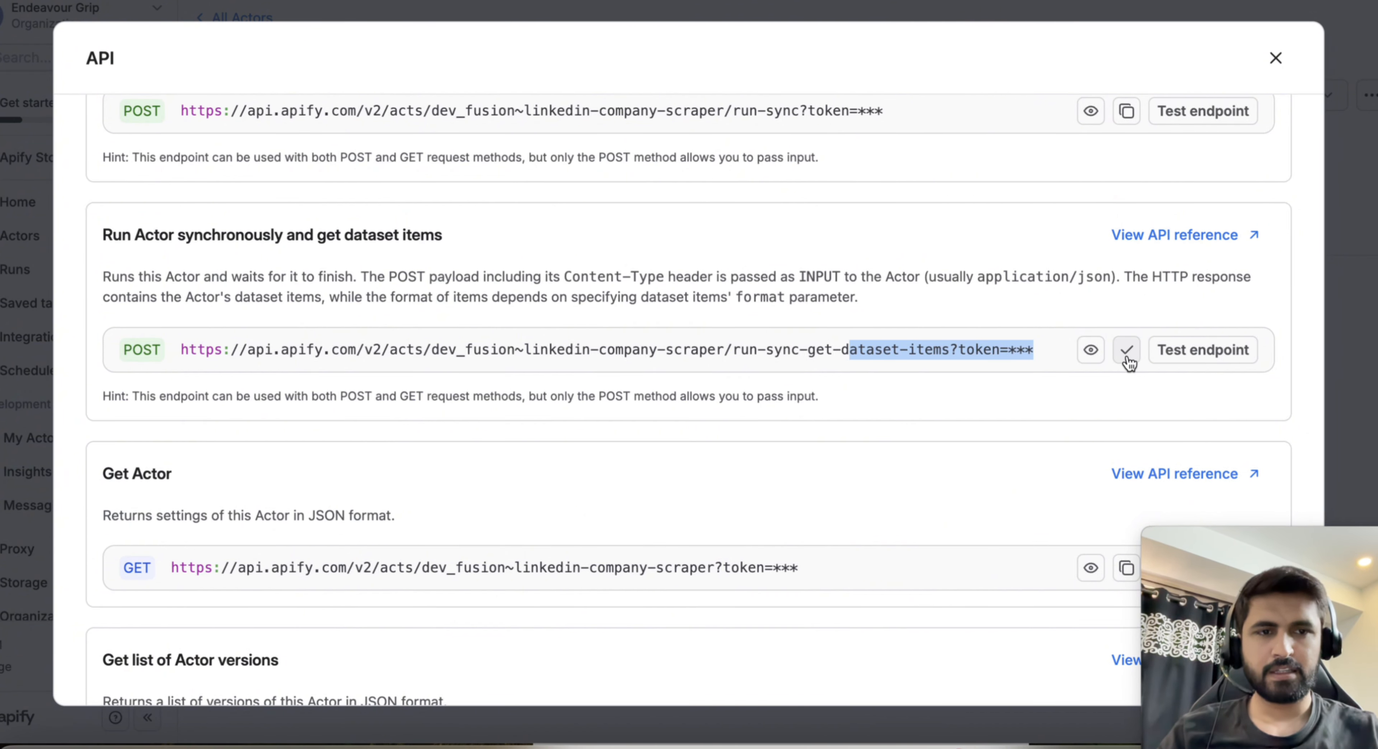
pyautogui.click(1126, 15)
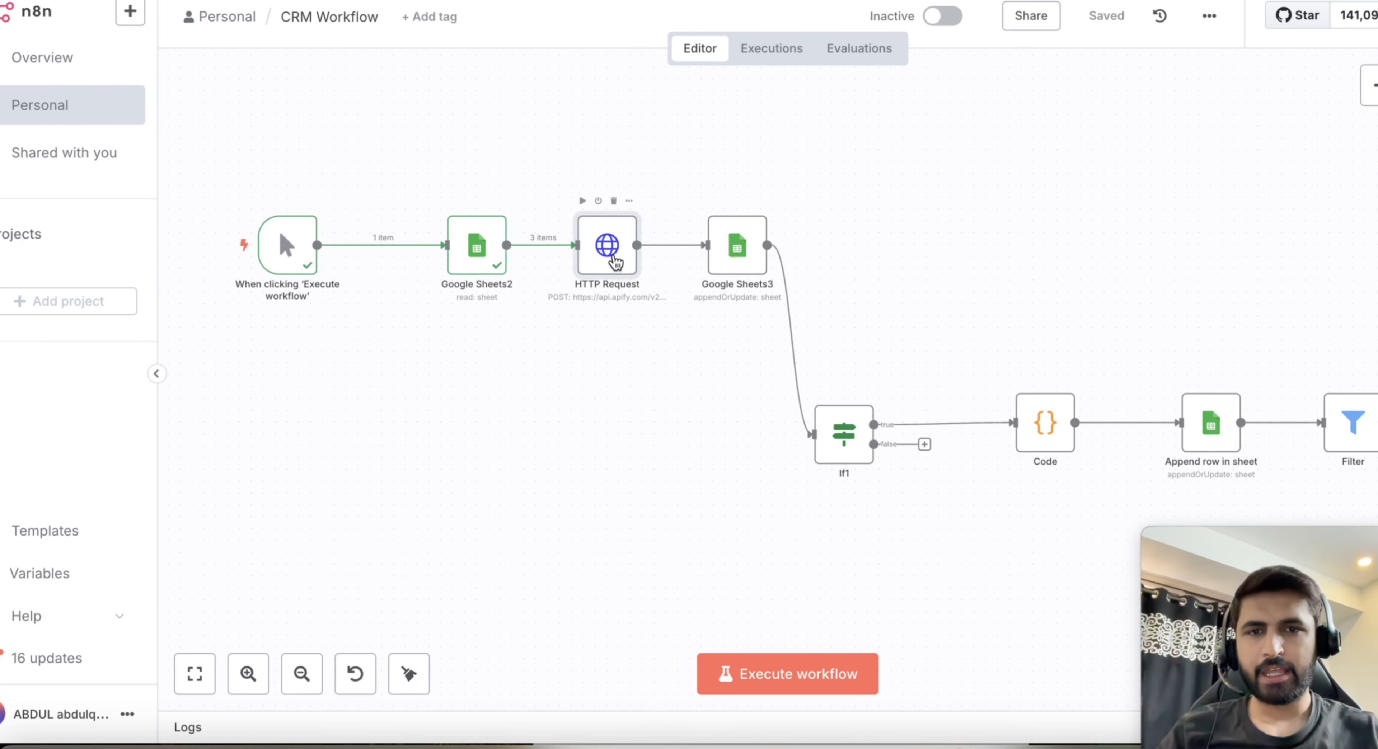
# Examine the n8n HTTP Request node's URL and JSON body, comparing its profileUrls expression with the Apify scraper's JSON input
pyautogui.doubleClick(615, 262)
pyautogui.click(643, 248)
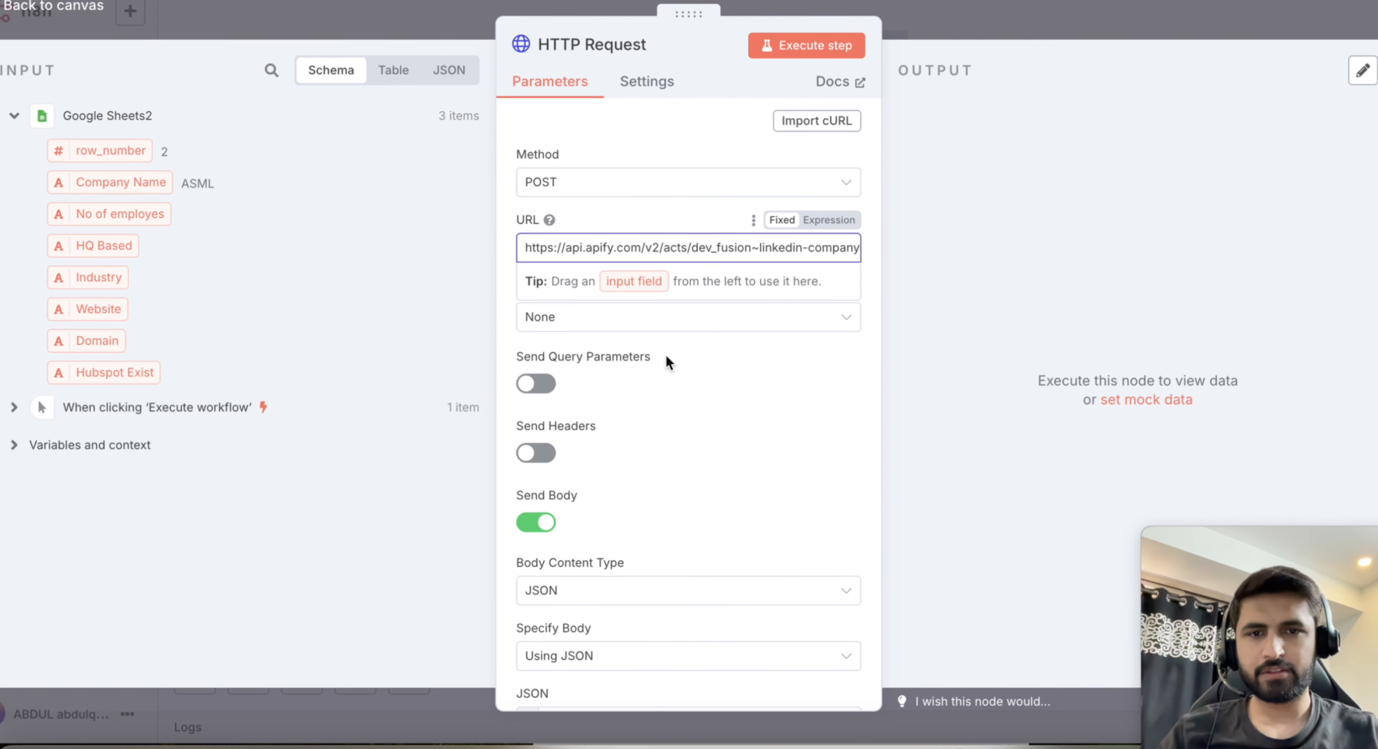
pyautogui.click(659, 414)
pyautogui.scroll(-6, 659, 414)
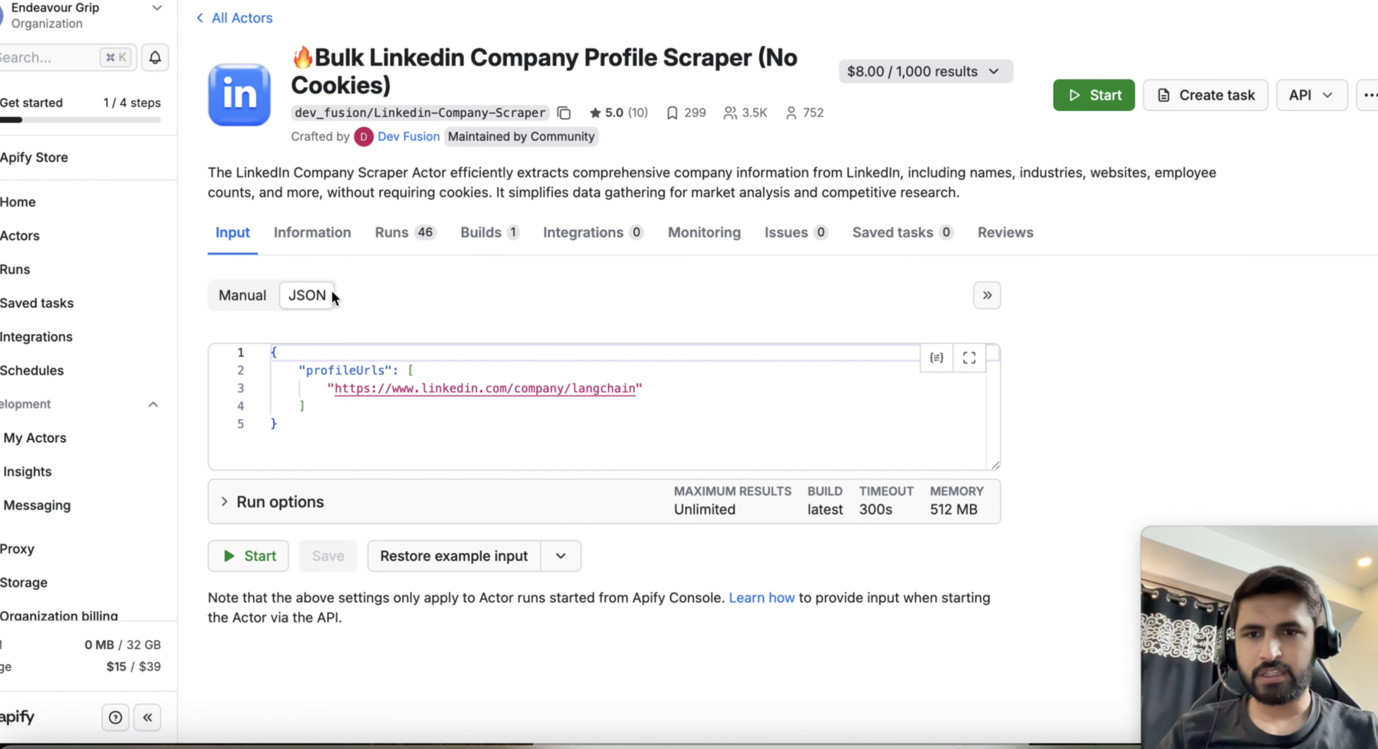
pyautogui.moveTo(300, 456); pyautogui.dragTo(276, 368)
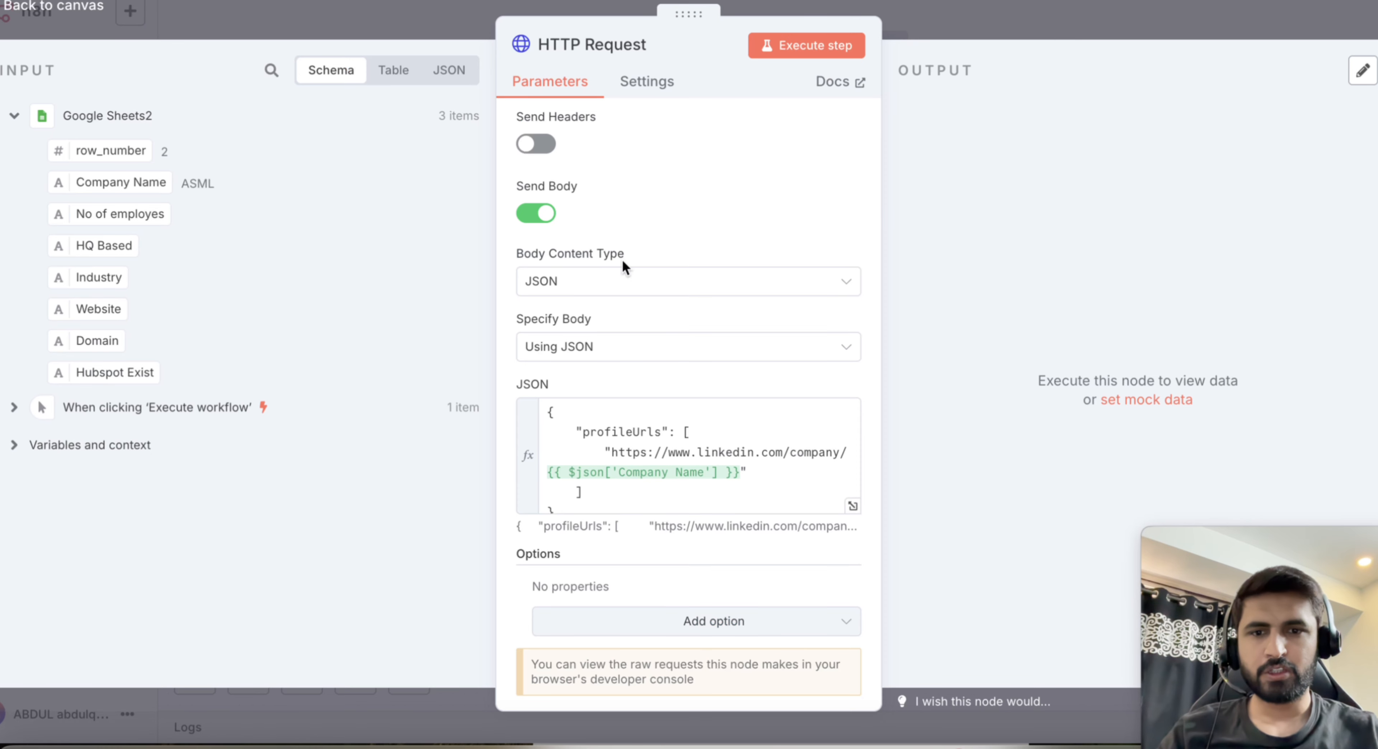
pyautogui.click(677, 480)
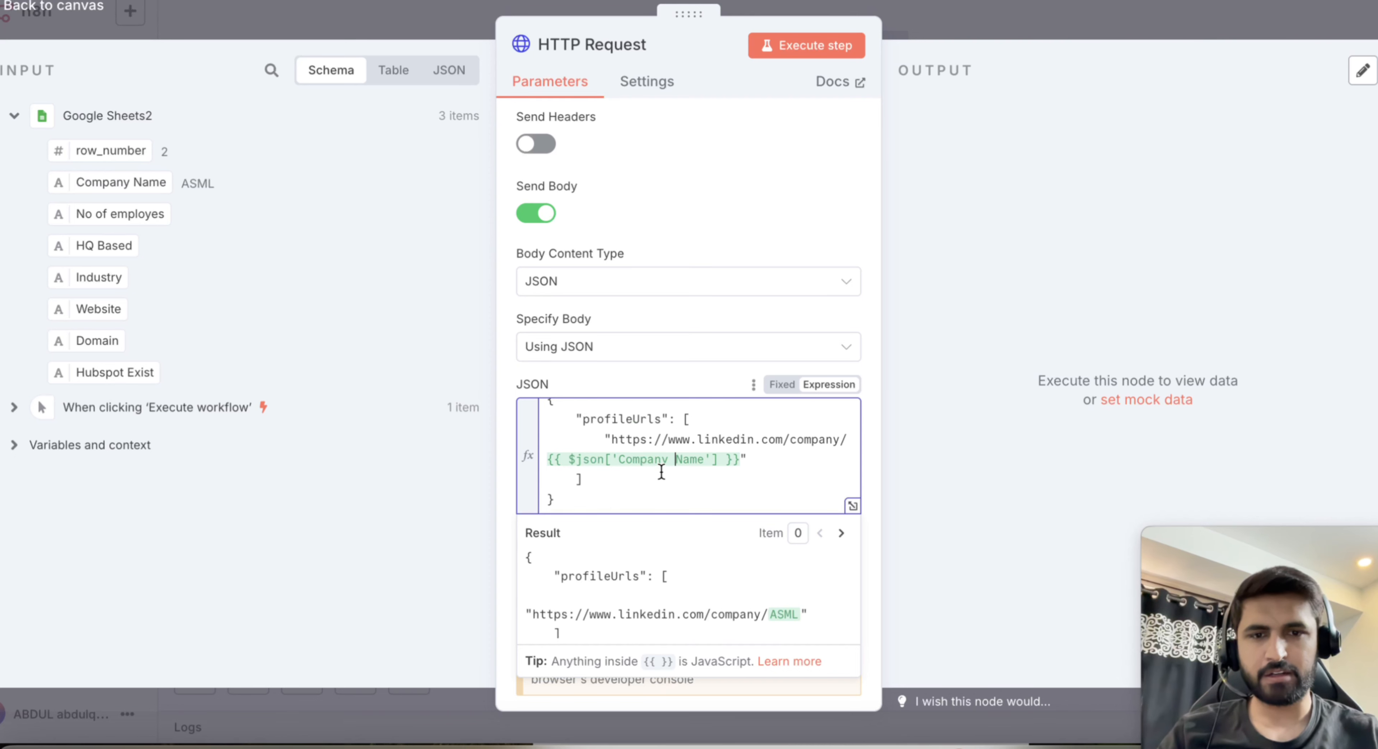
pyautogui.scroll(-1, 661, 472)
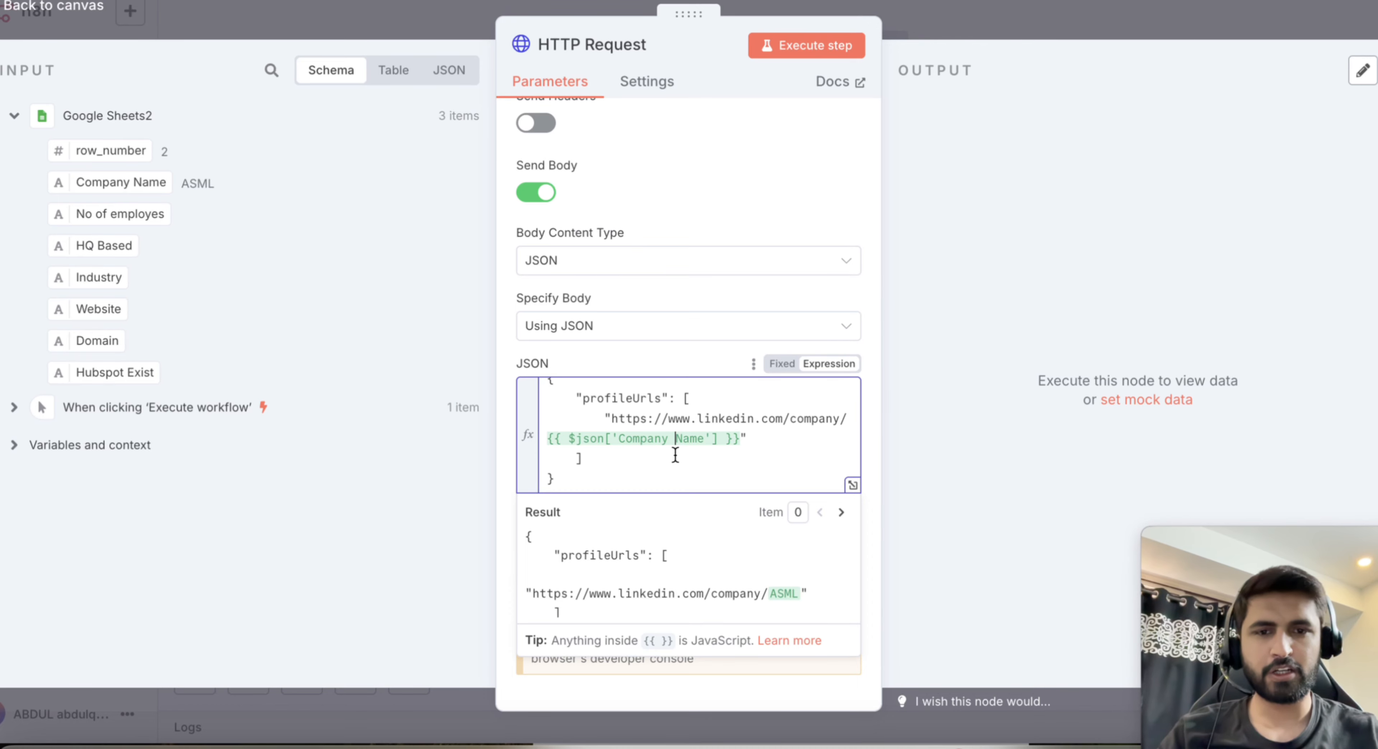
# Return to the workflow canvas and execute the HTTP Request node
pyautogui.click(994, 22)
pyautogui.moveTo(610, 263)
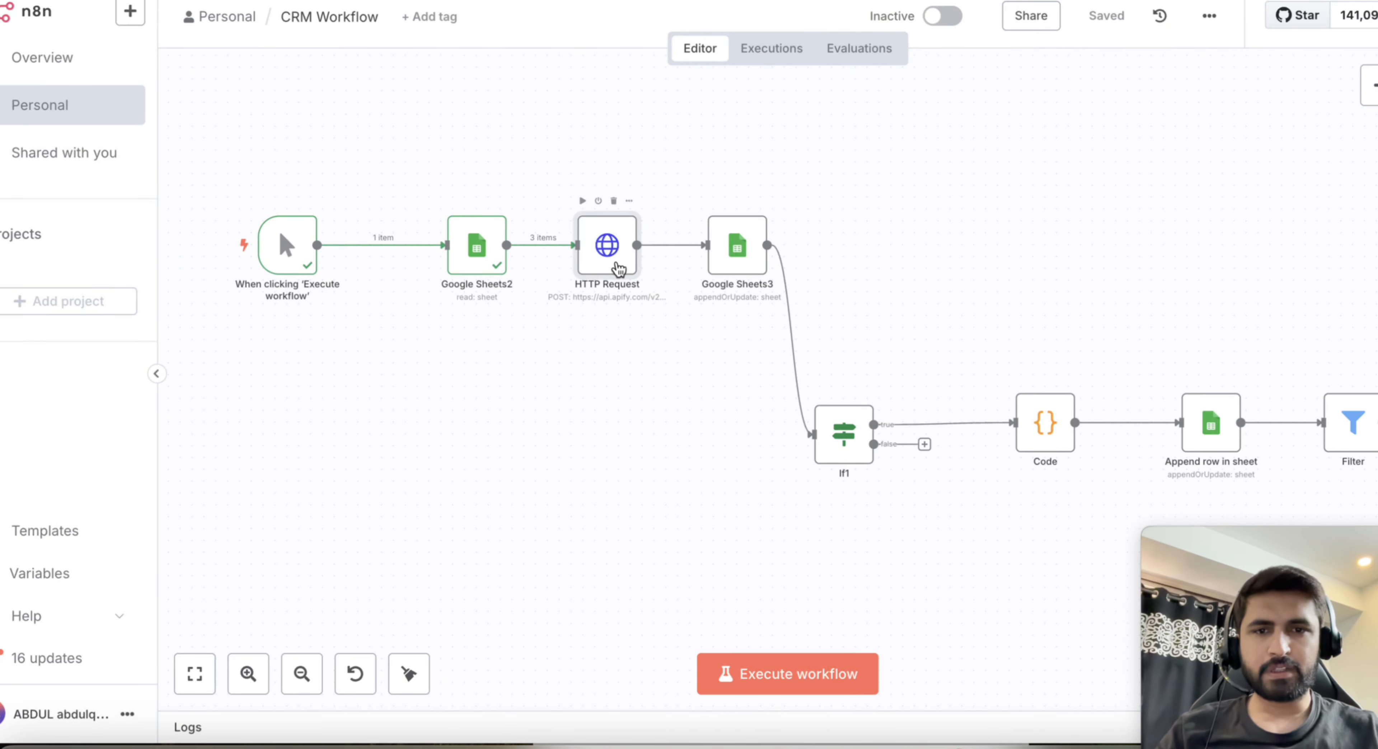
pyautogui.click(582, 200)
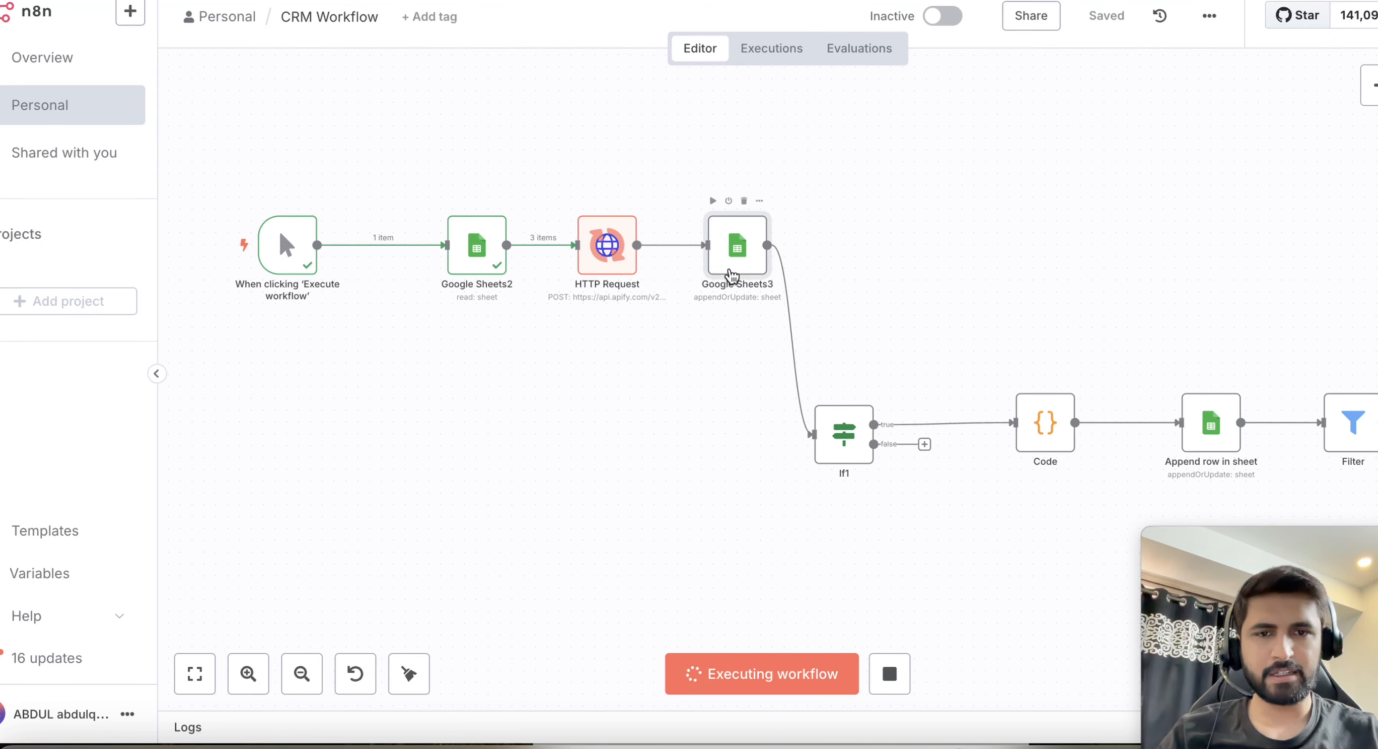
# Examine the scraped company fields entering the Google Sheets3 node and how they are mapped to the CompanyList sheet columns
pyautogui.doubleClick(733, 257)
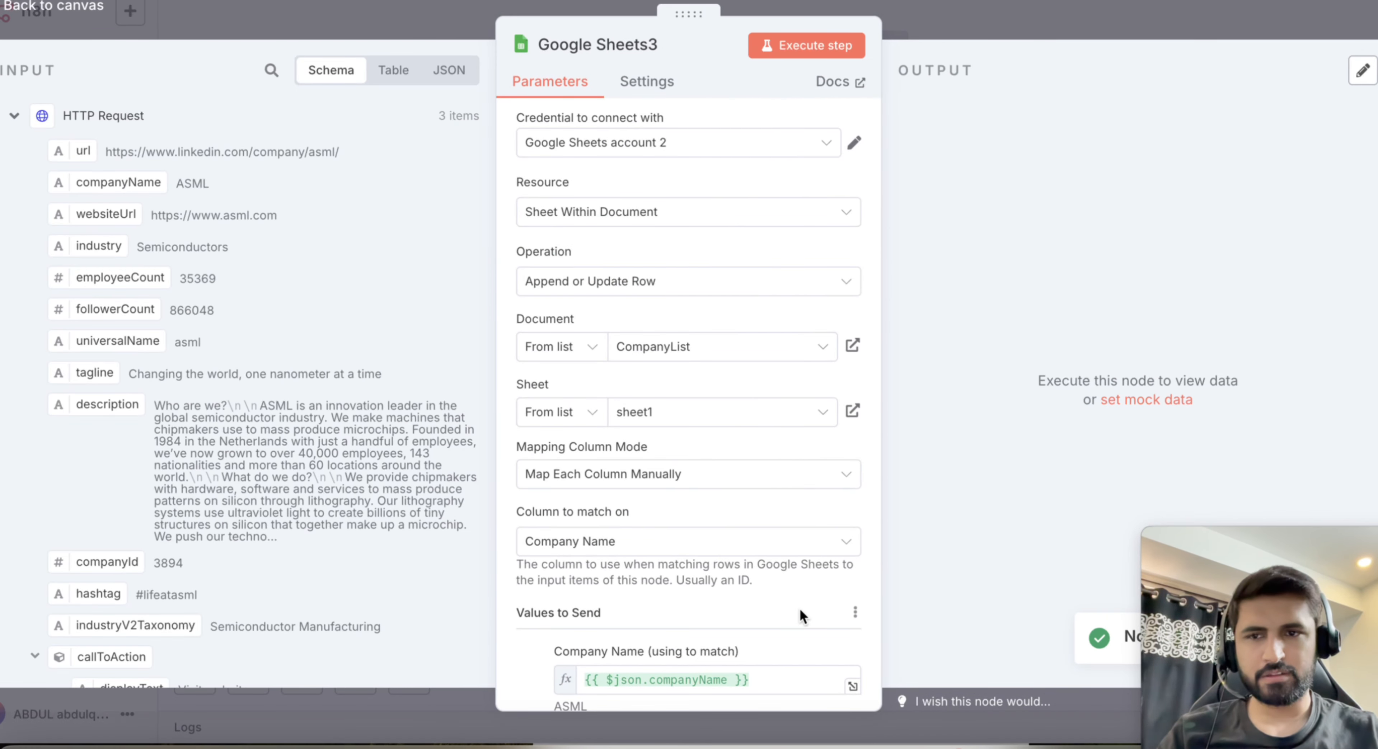
pyautogui.scroll(-3, 322, 436)
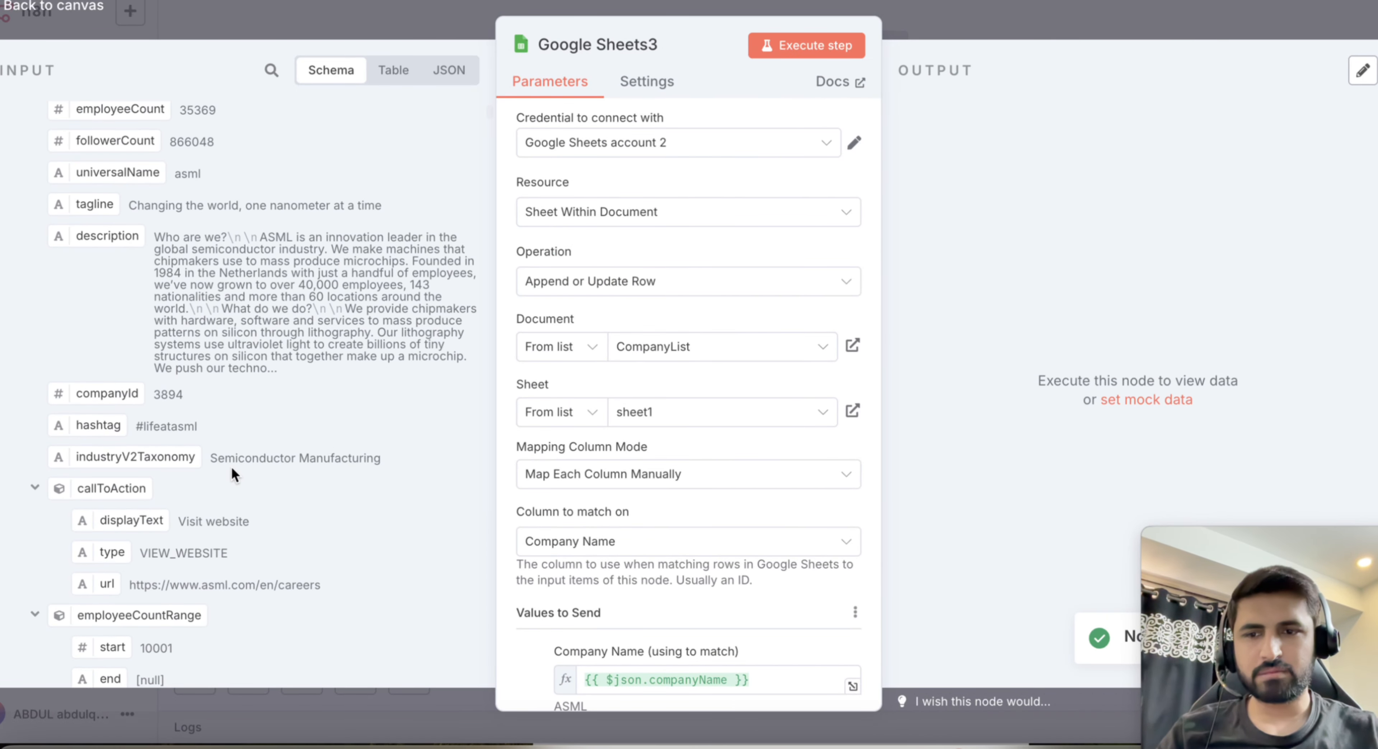
pyautogui.scroll(-10, 231, 467)
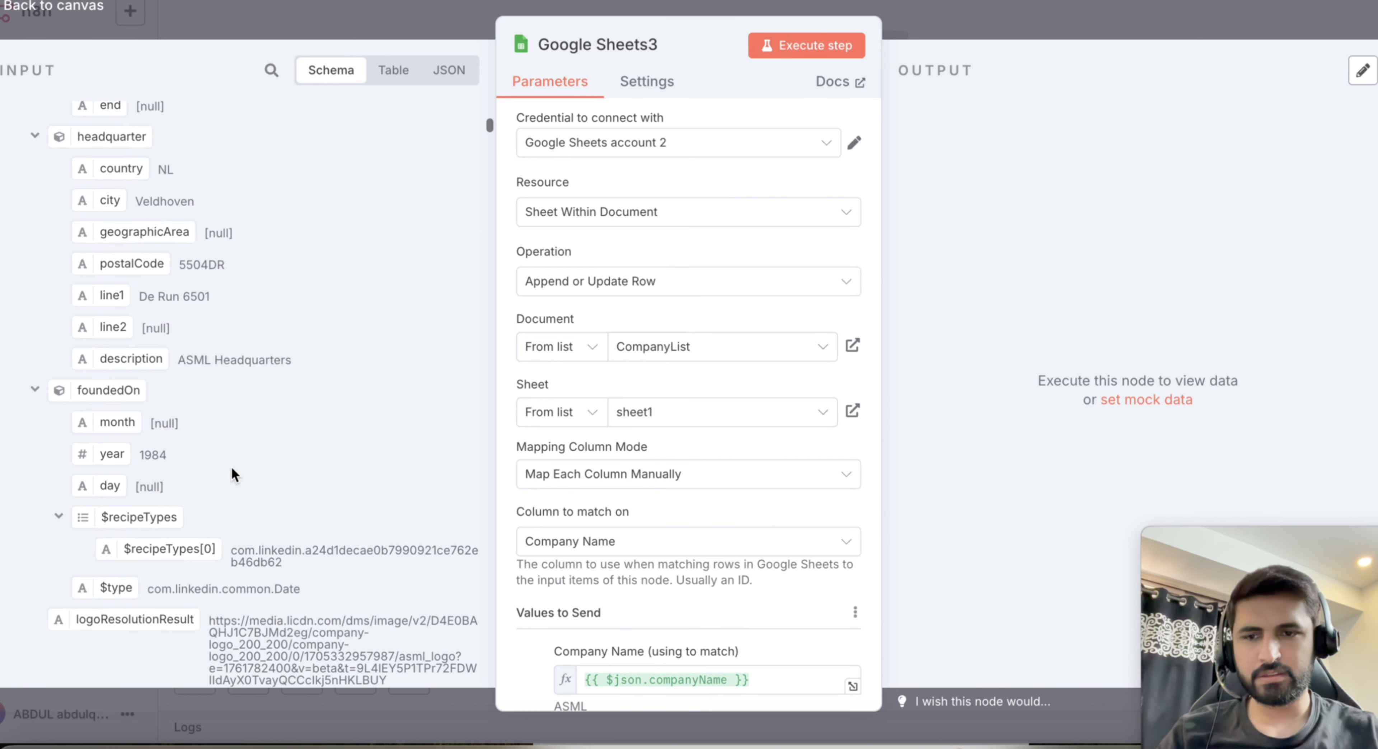
pyautogui.scroll(-3, 232, 467)
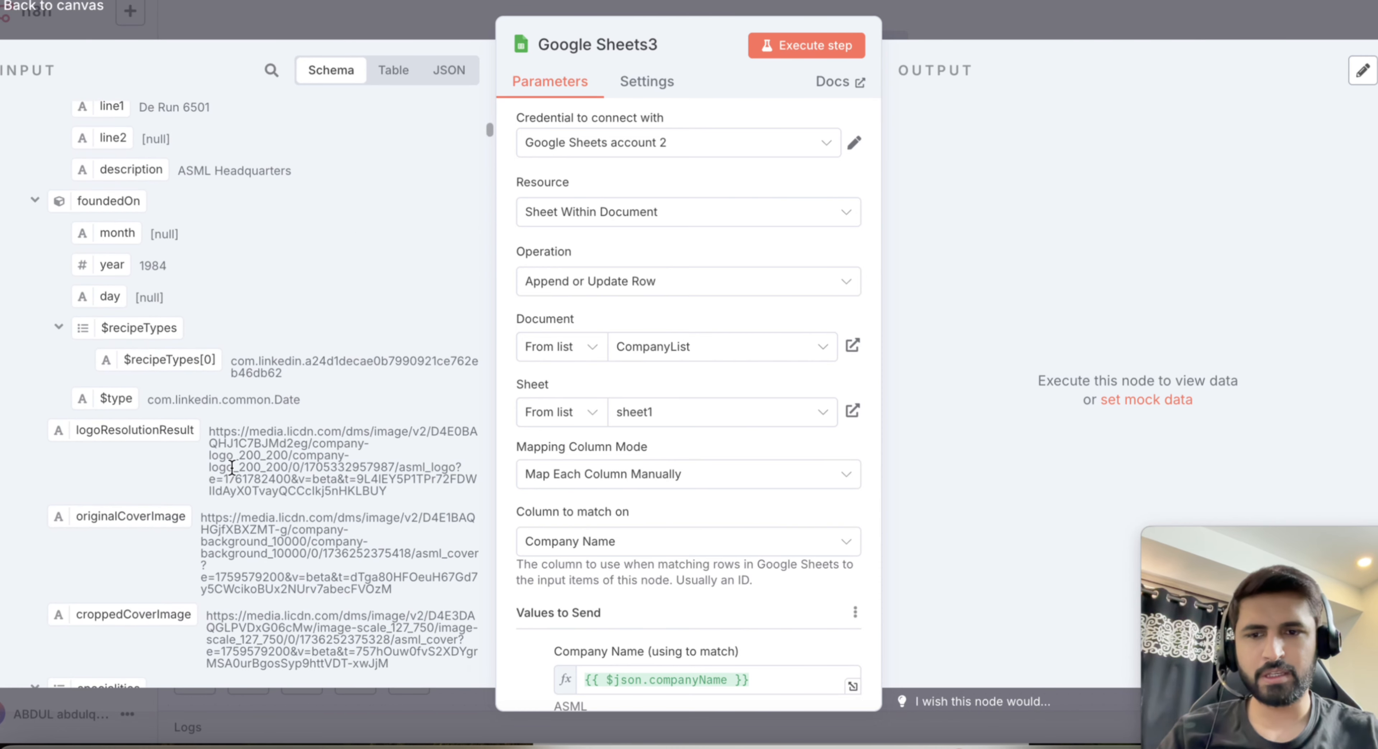
pyautogui.scroll(8, 232, 467)
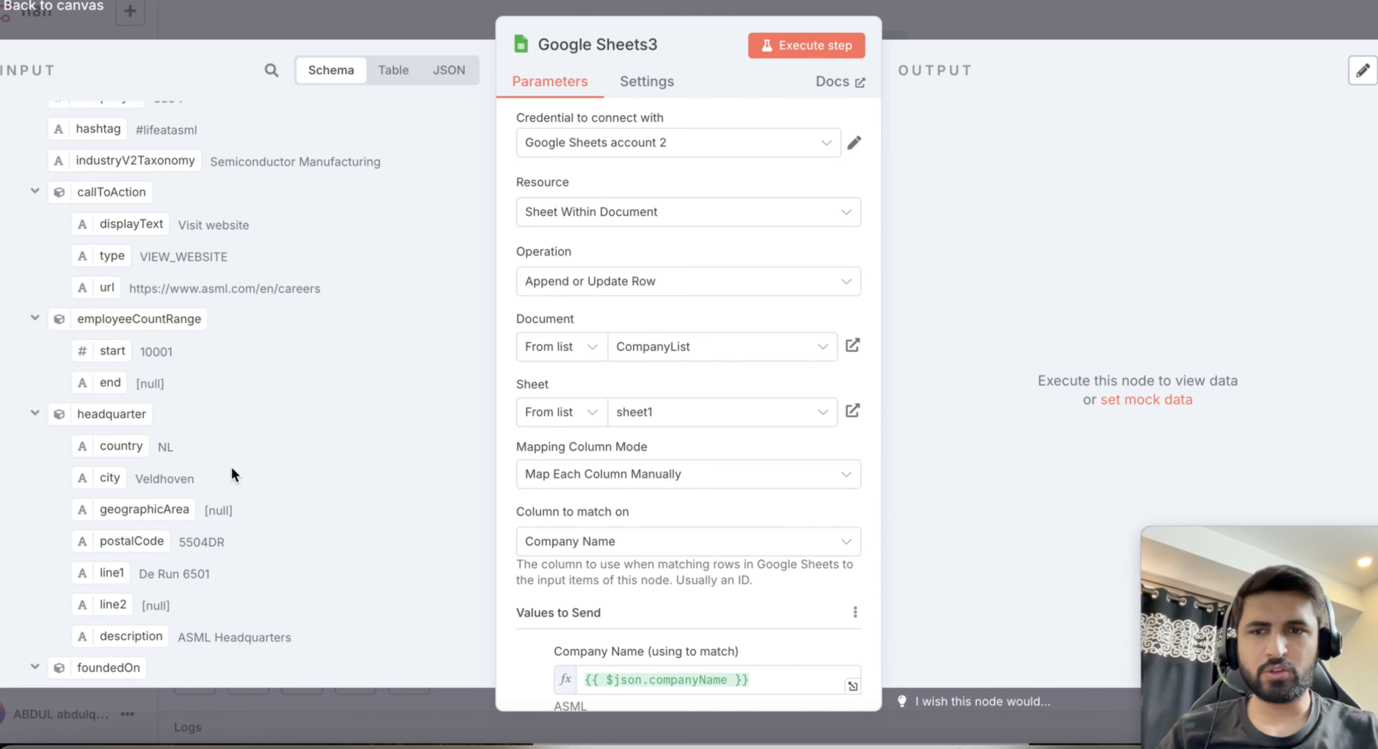
pyautogui.scroll(8, 231, 474)
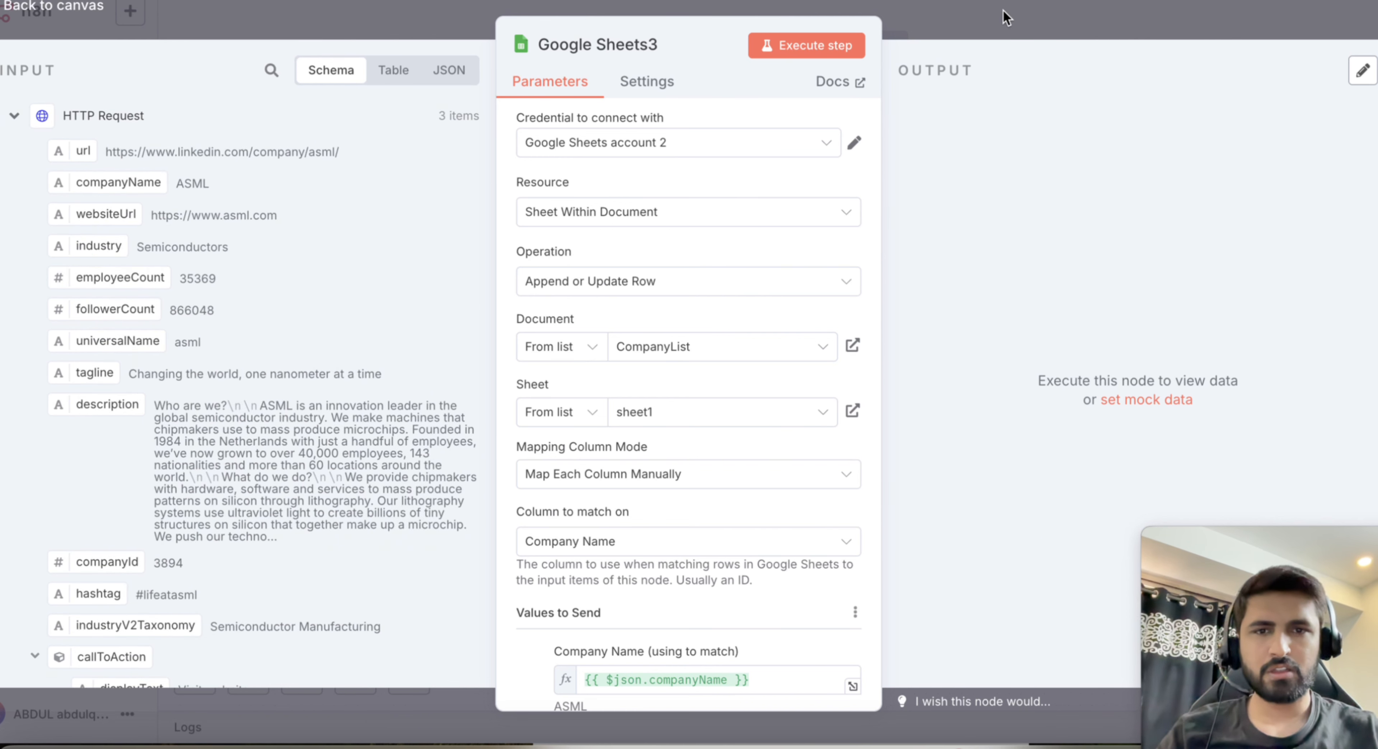
pyautogui.scroll(-5, 733, 530)
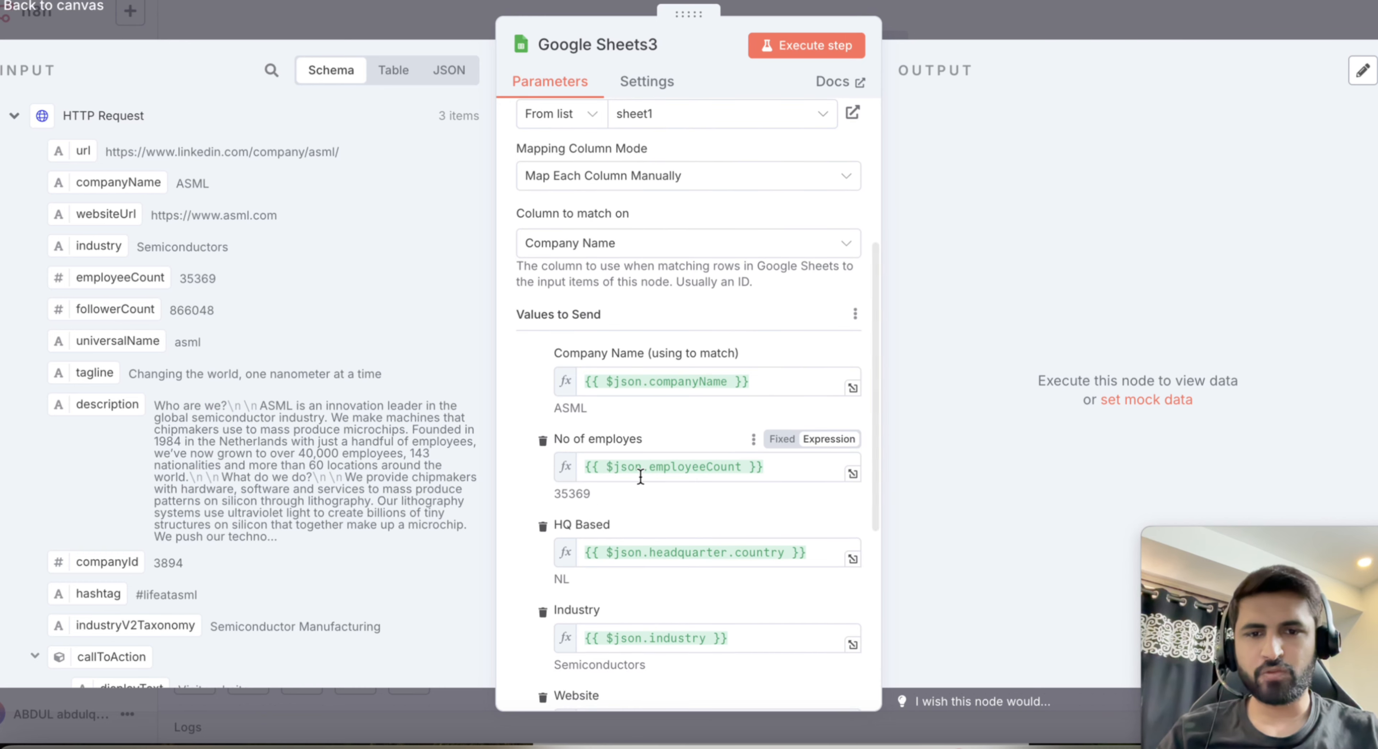
pyautogui.scroll(-3, 639, 477)
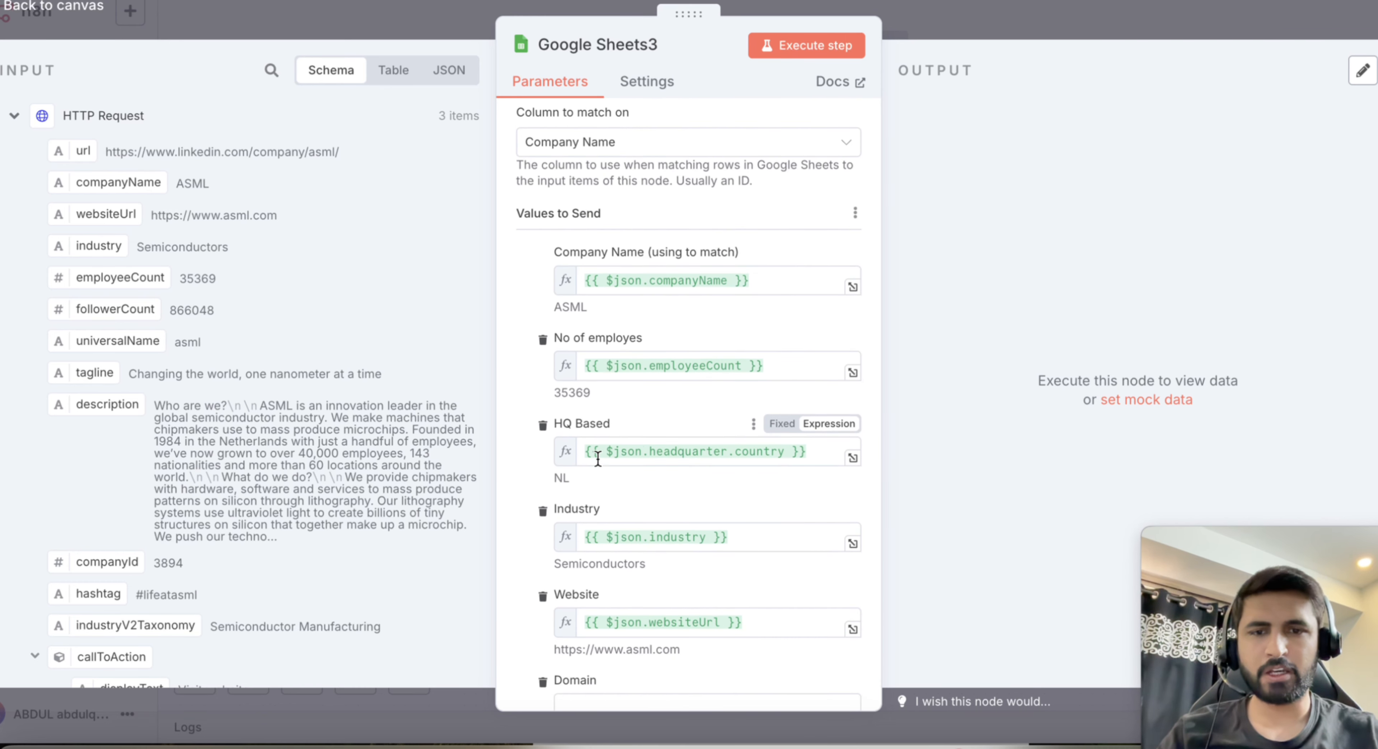
pyautogui.scroll(-1, 627, 458)
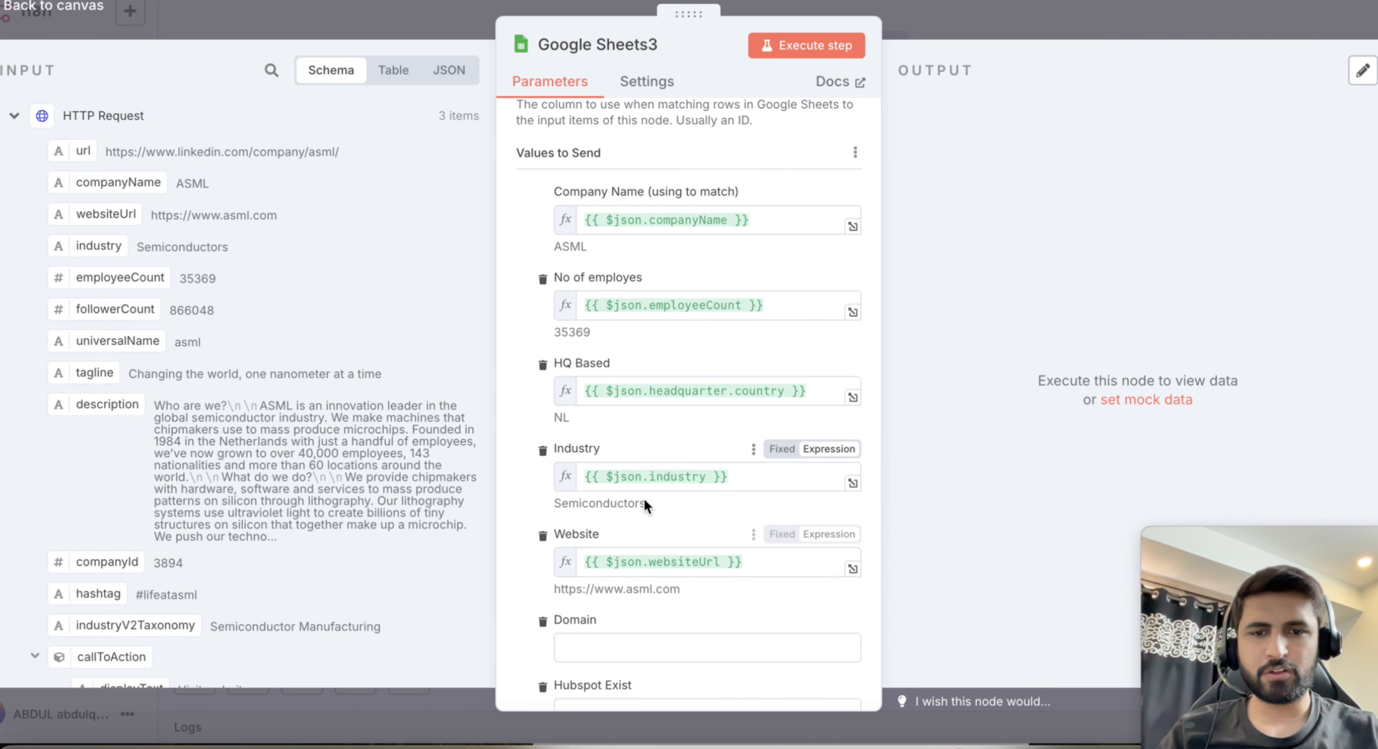
pyautogui.scroll(-1, 643, 509)
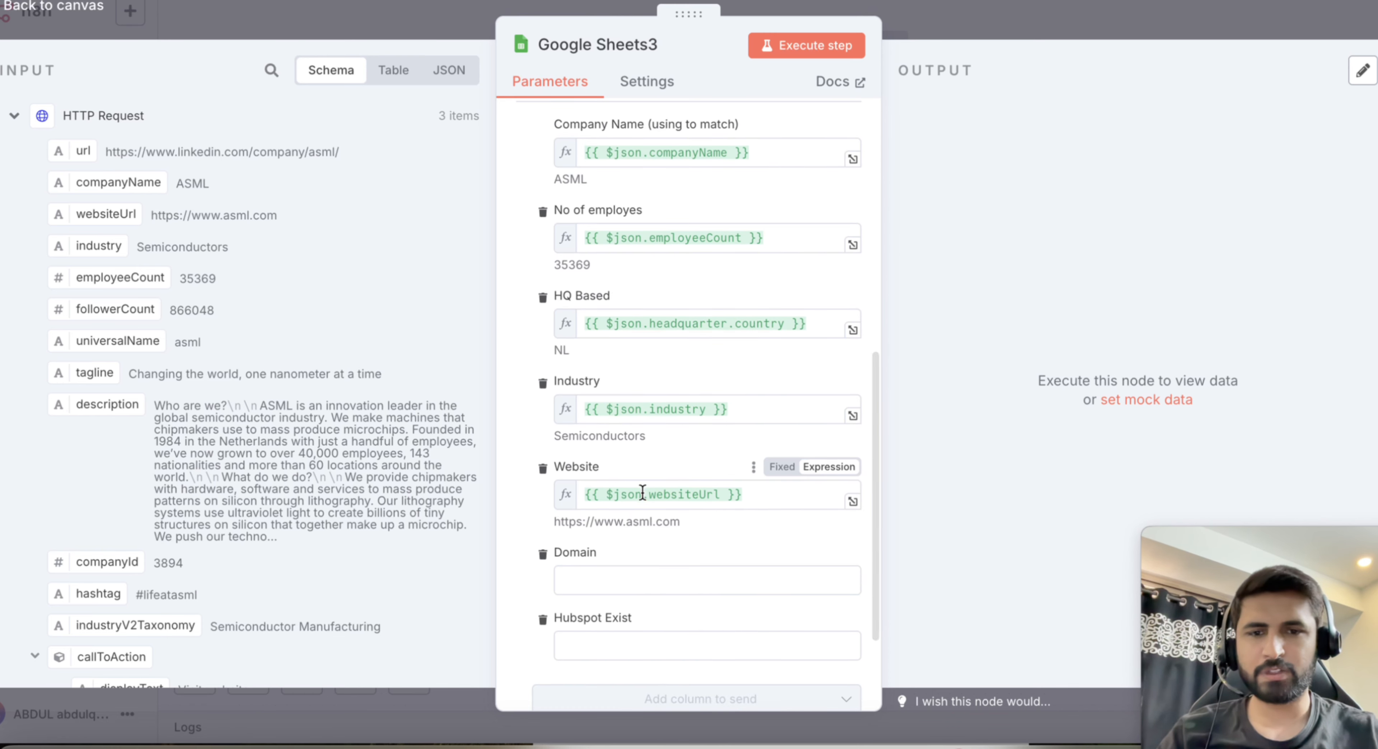
# Execute the Google Sheets3 node and check the updated company rows in the CompanyList spreadsheet
pyautogui.click(997, 18)
pyautogui.moveTo(733, 228)
pyautogui.click(712, 203)
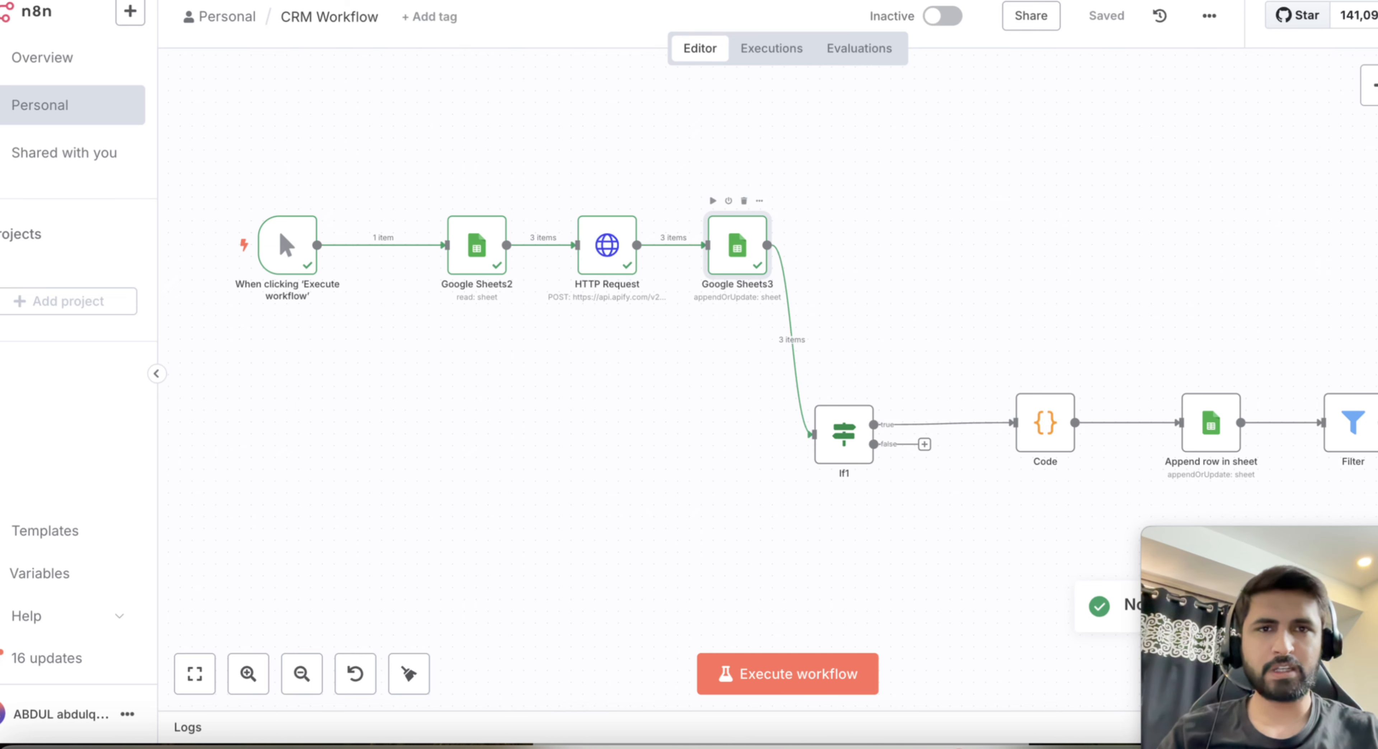
pyautogui.click(990, 0)
pyautogui.hscroll(1, 606, 261)
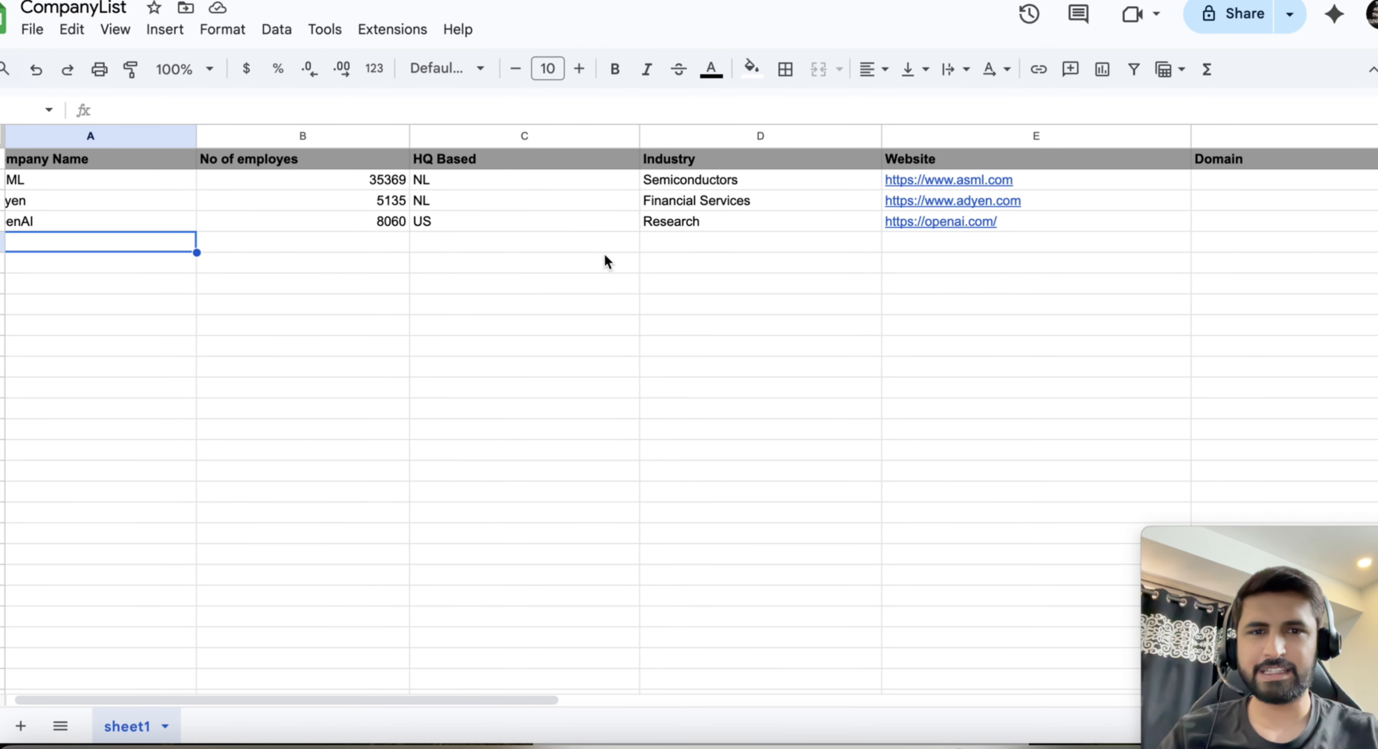
pyautogui.hscroll(-1, 606, 262)
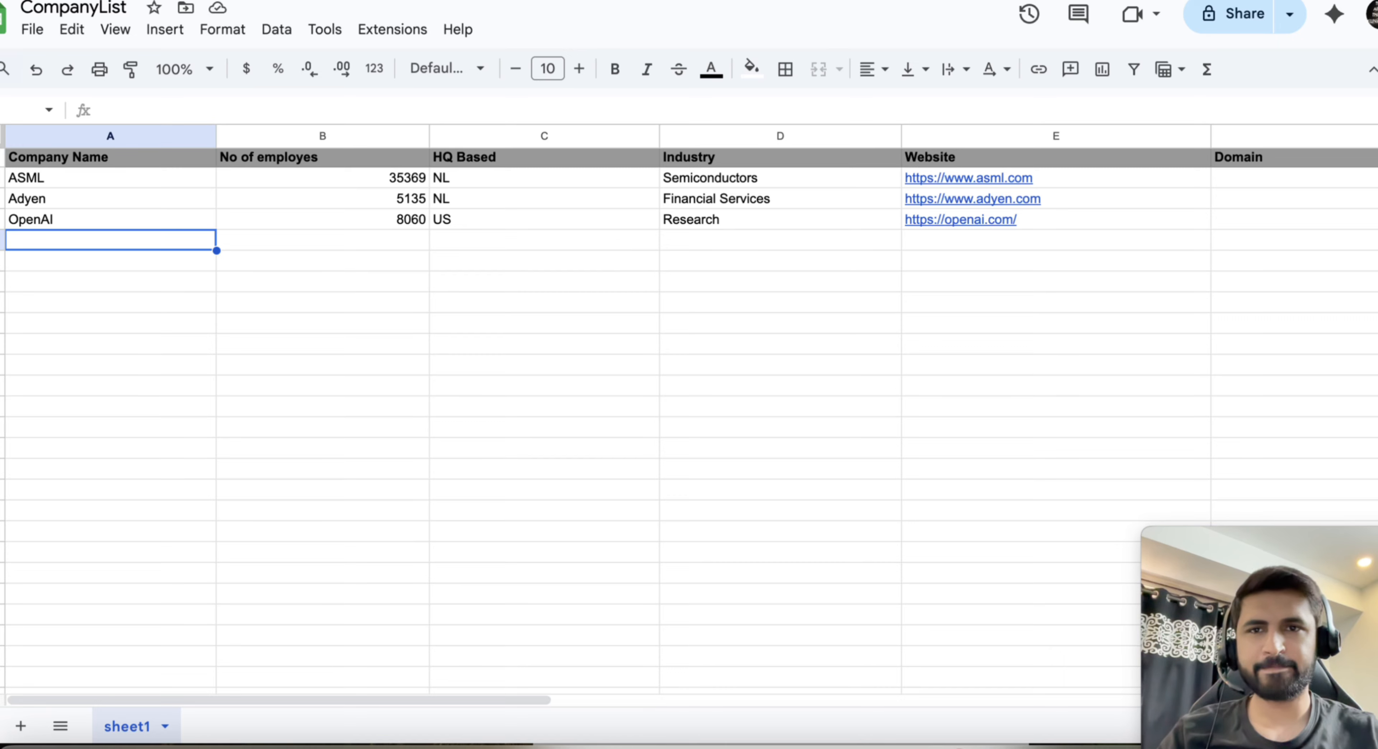
# Back in the n8n workflow, examine the If1 node's condition on the number of employees
pyautogui.click(642, 0)
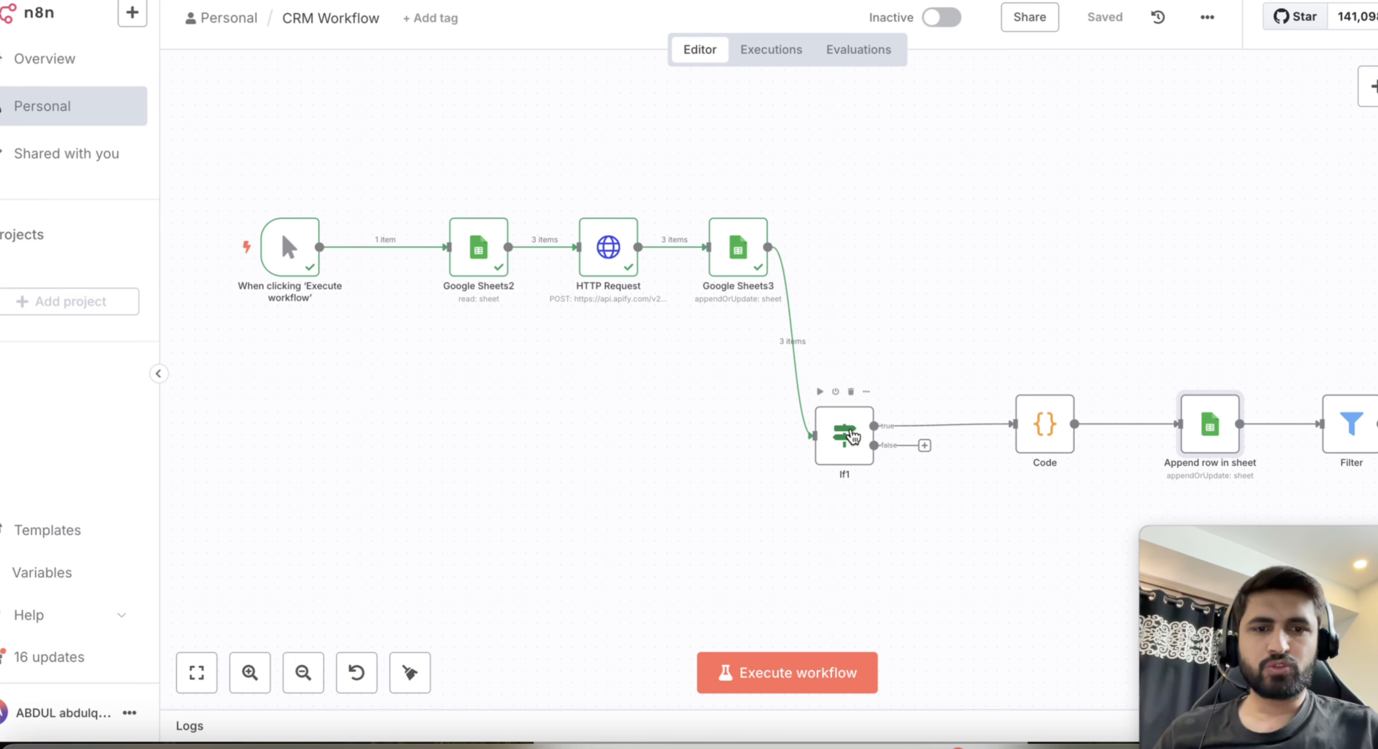
pyautogui.doubleClick(850, 438)
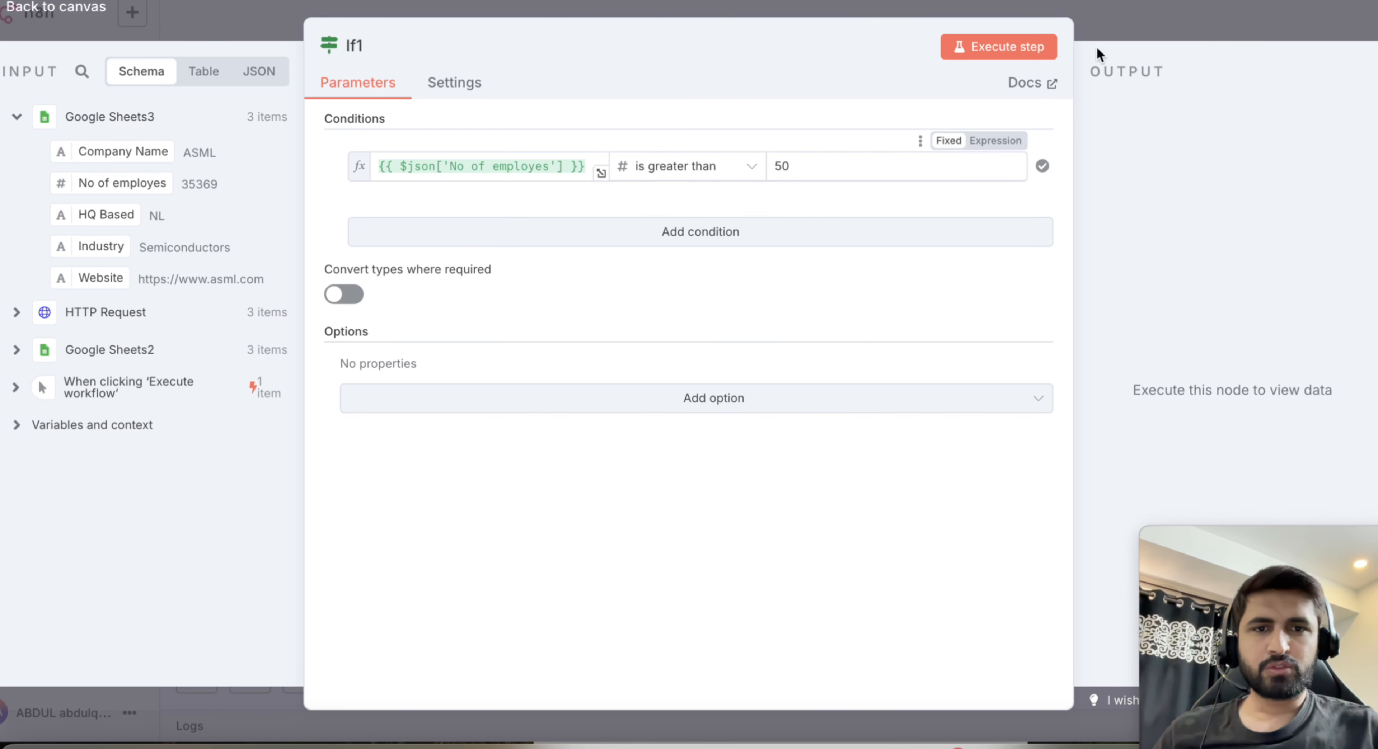
pyautogui.click(1118, 38)
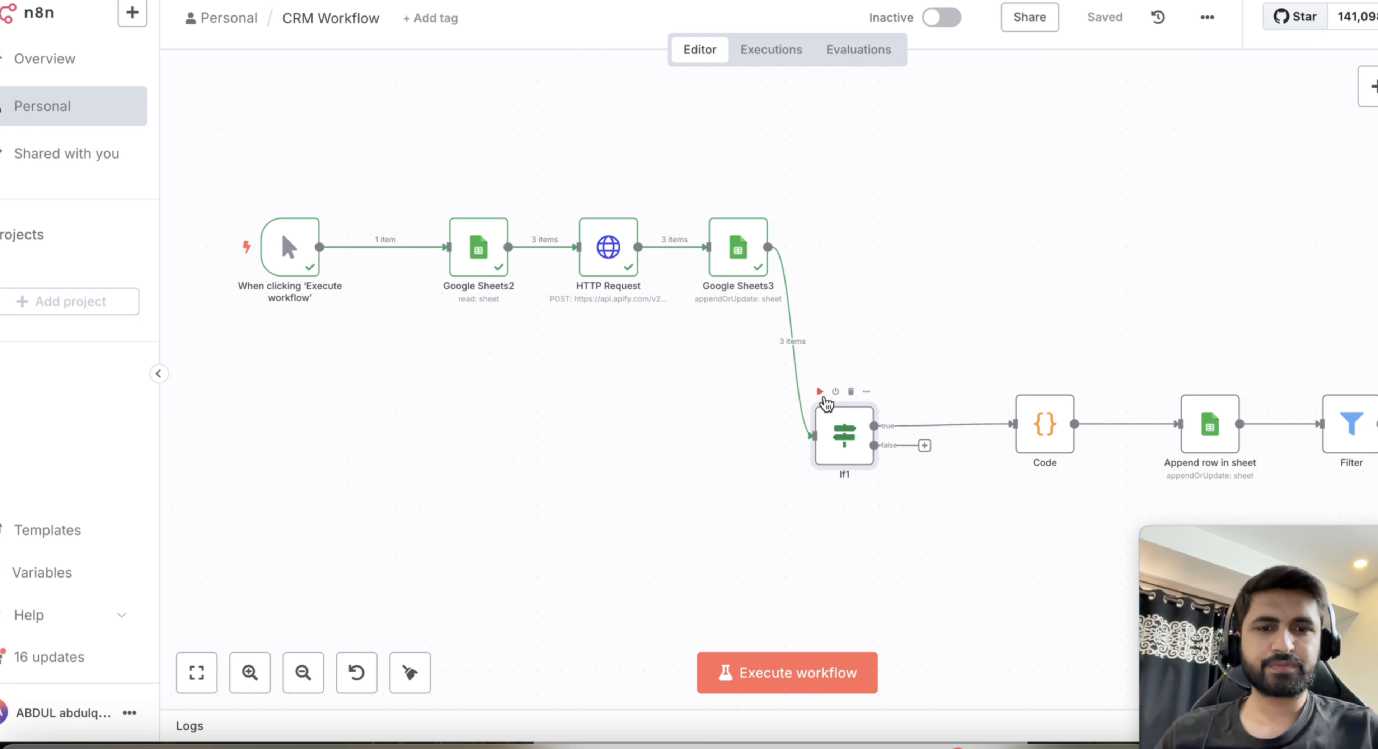
# Execute the If1 node in the workflow and review the company rows with their websites in the CompanyList spreadsheet
pyautogui.click(820, 392)
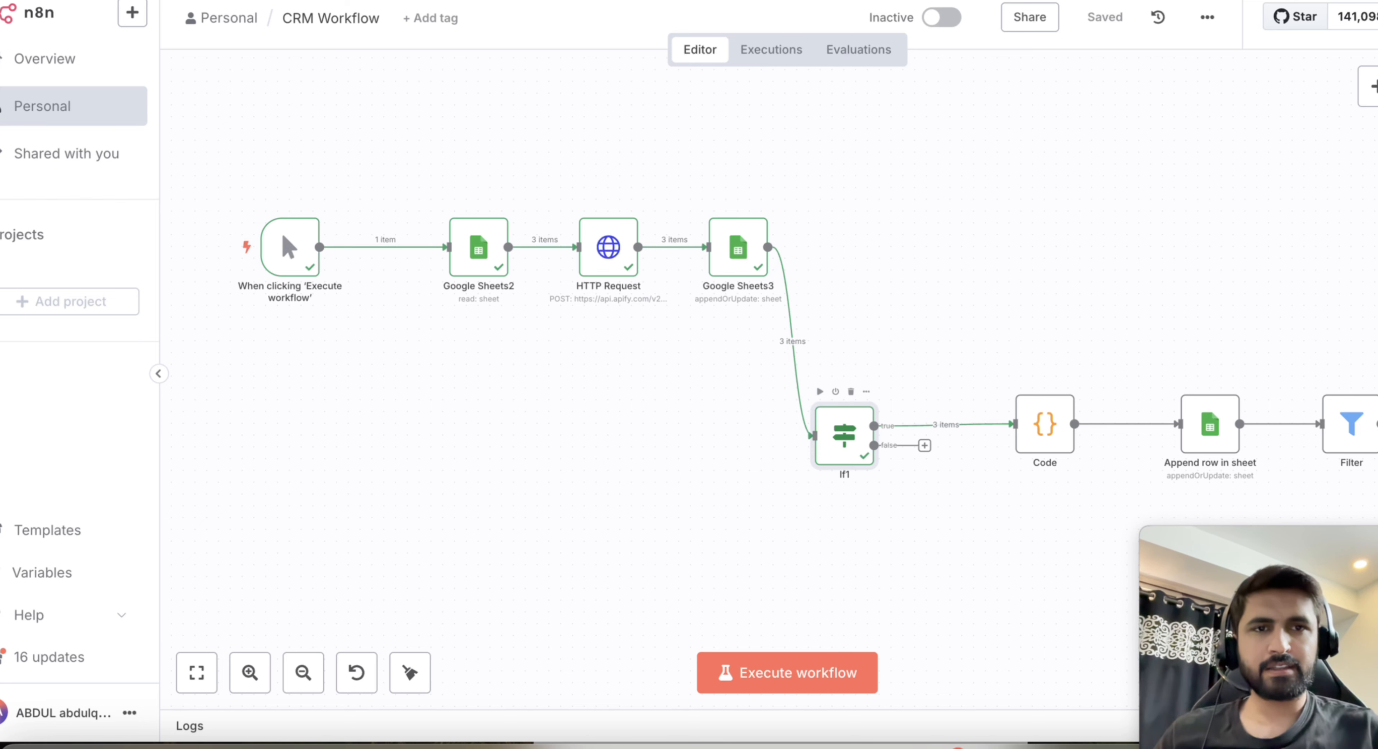
pyautogui.hotkey('ctrl', 'Tab')
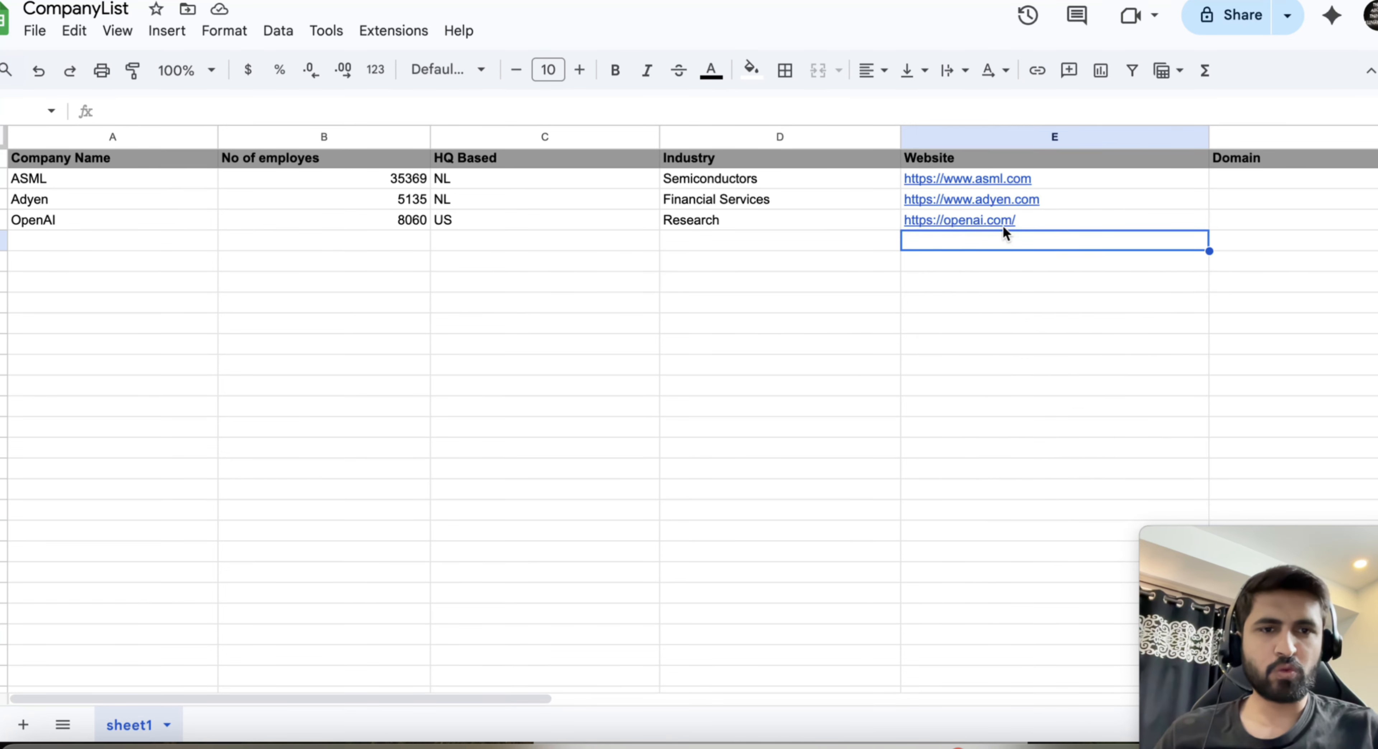
pyautogui.moveTo(986, 215)
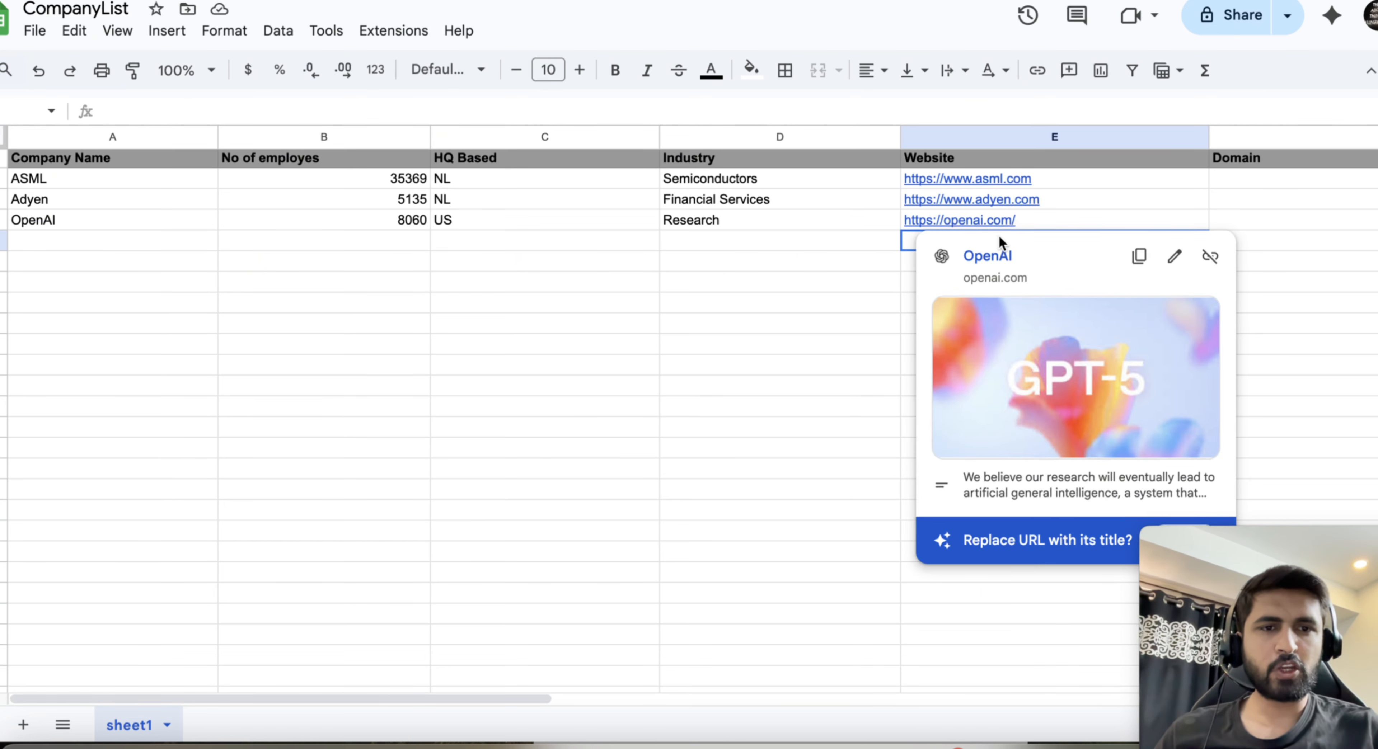
pyautogui.click(860, 274)
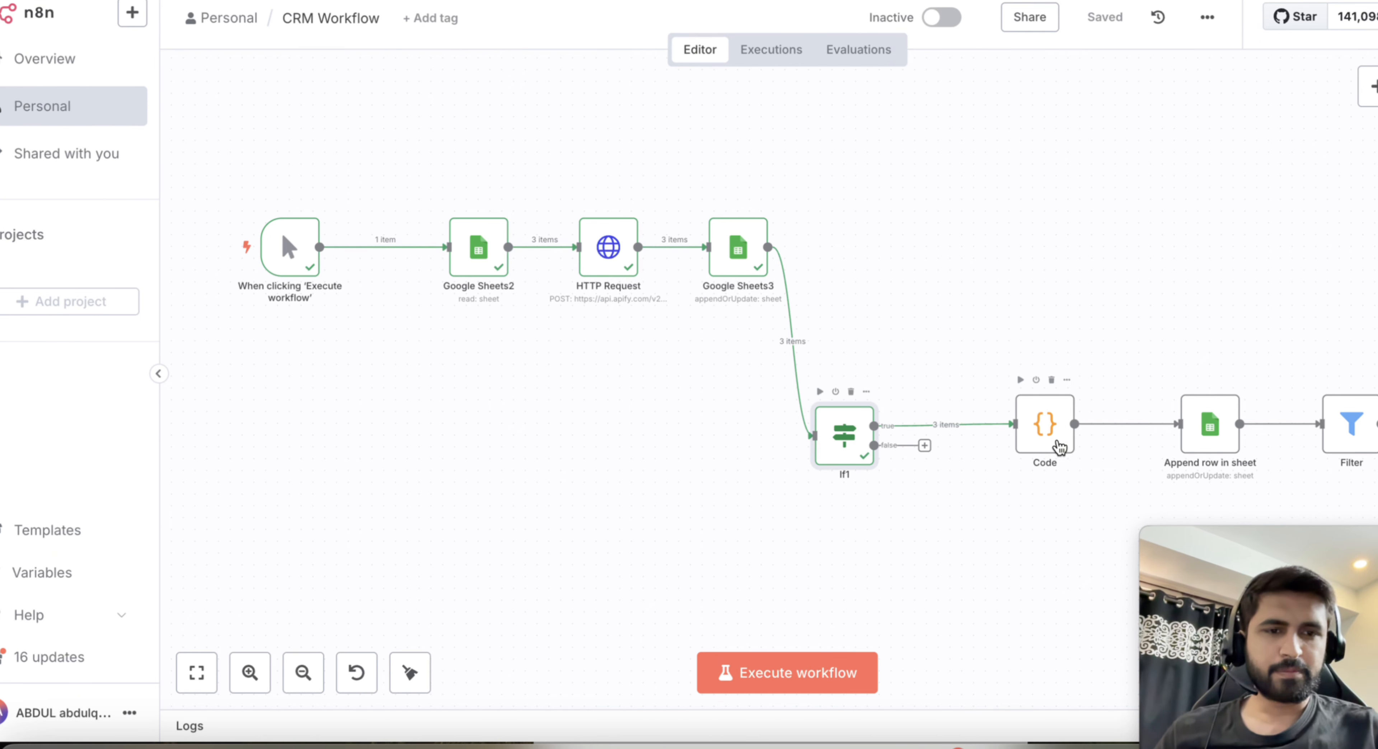
# Back in the n8n workflow, execute the Code node and inspect the Website and Domain columns in the CompanyList spreadsheet
pyautogui.click(1021, 380)
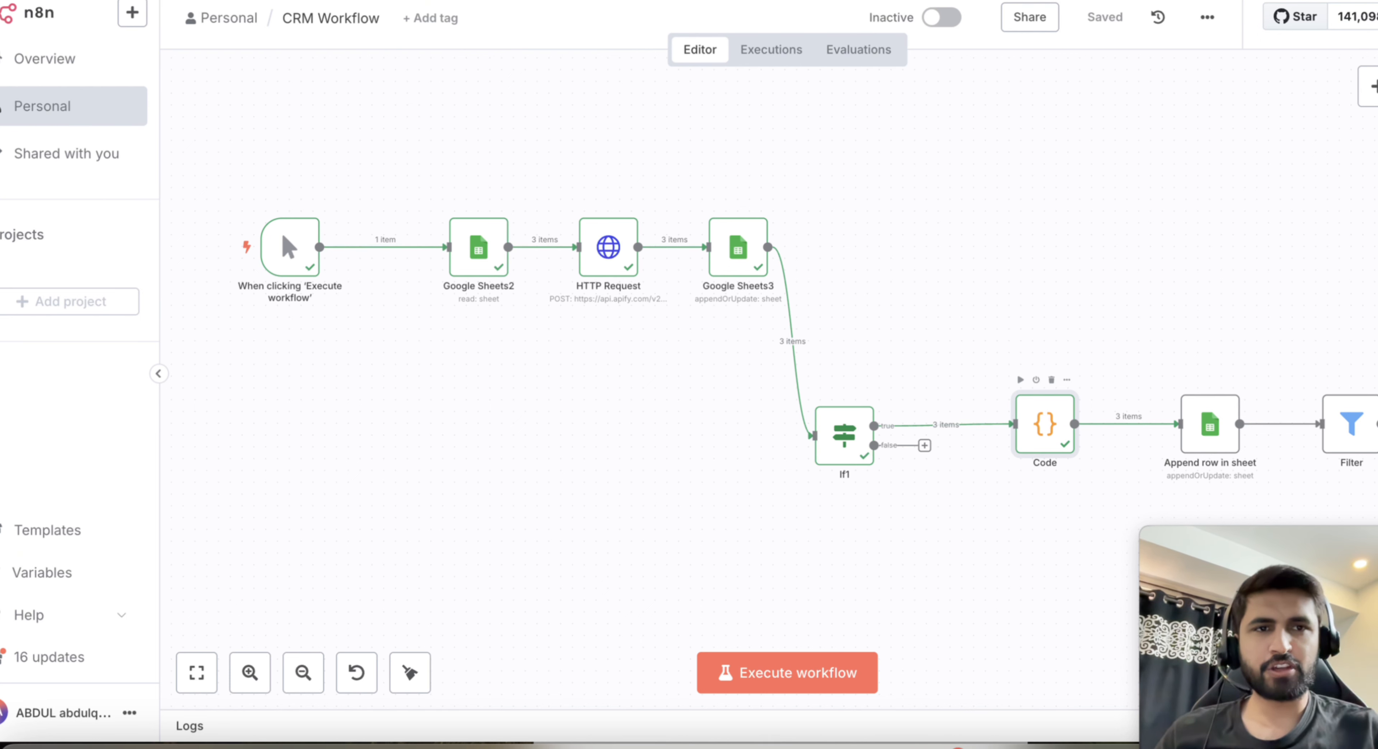
pyautogui.click(664, 1)
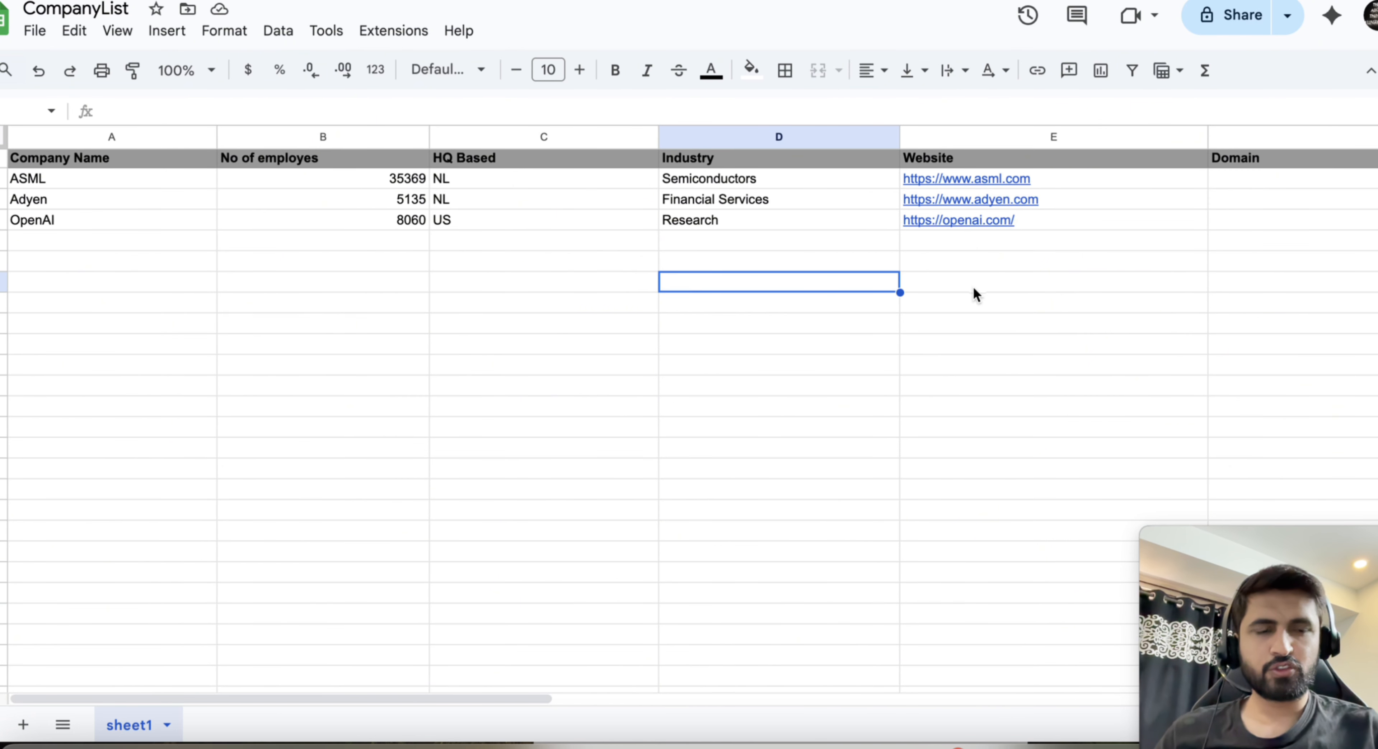
pyautogui.hscroll(10, 973, 286)
pyautogui.hscroll(-10, 973, 287)
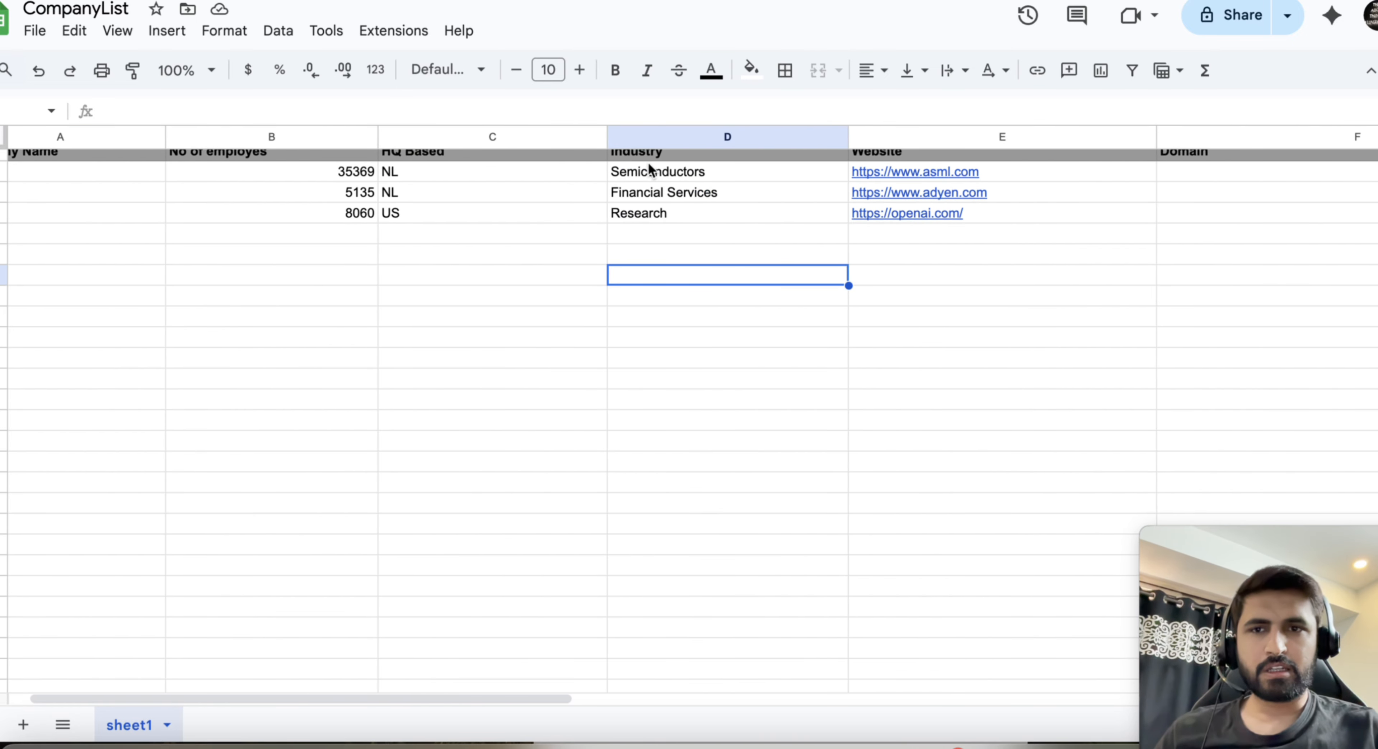
# Return to the n8n workflow and examine how the Append row in sheet node maps the Company Name and Domain values
pyautogui.click(661, 1)
pyautogui.moveTo(1215, 440)
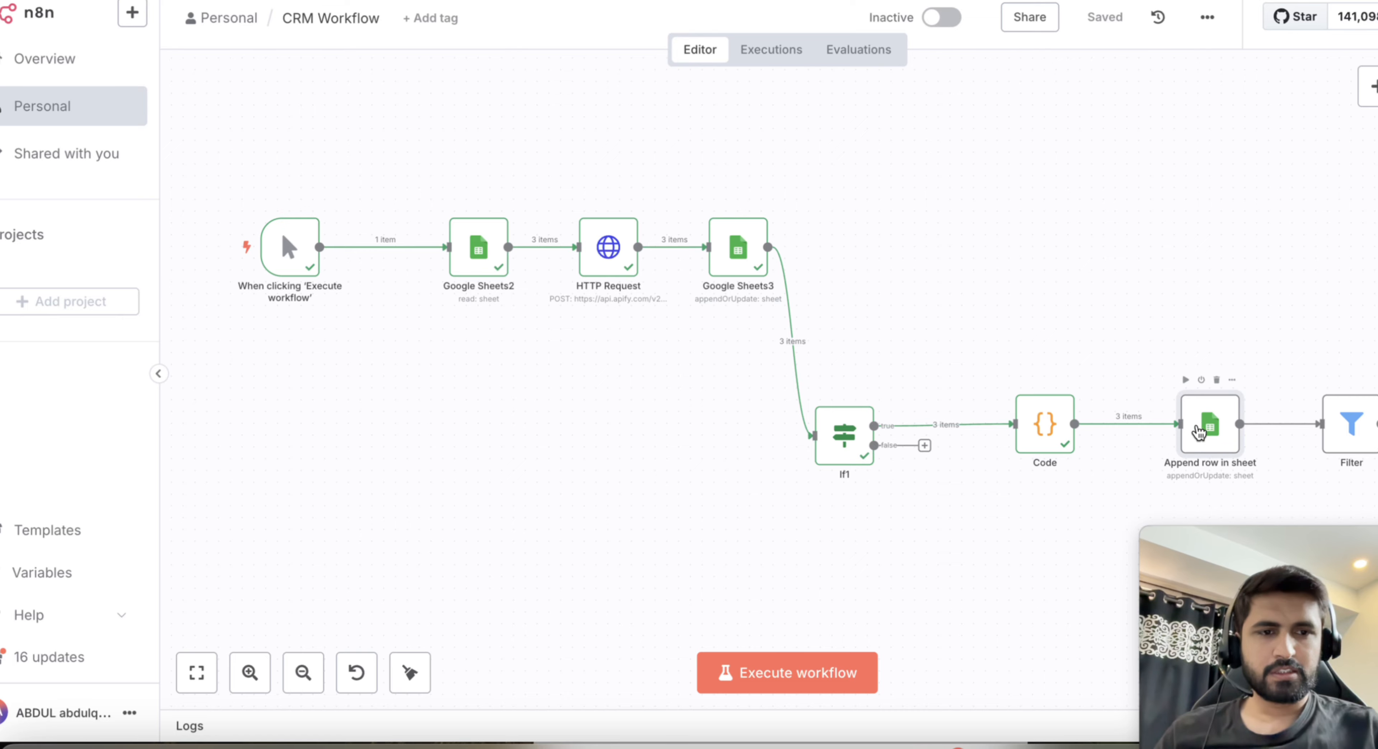
pyautogui.doubleClick(1199, 424)
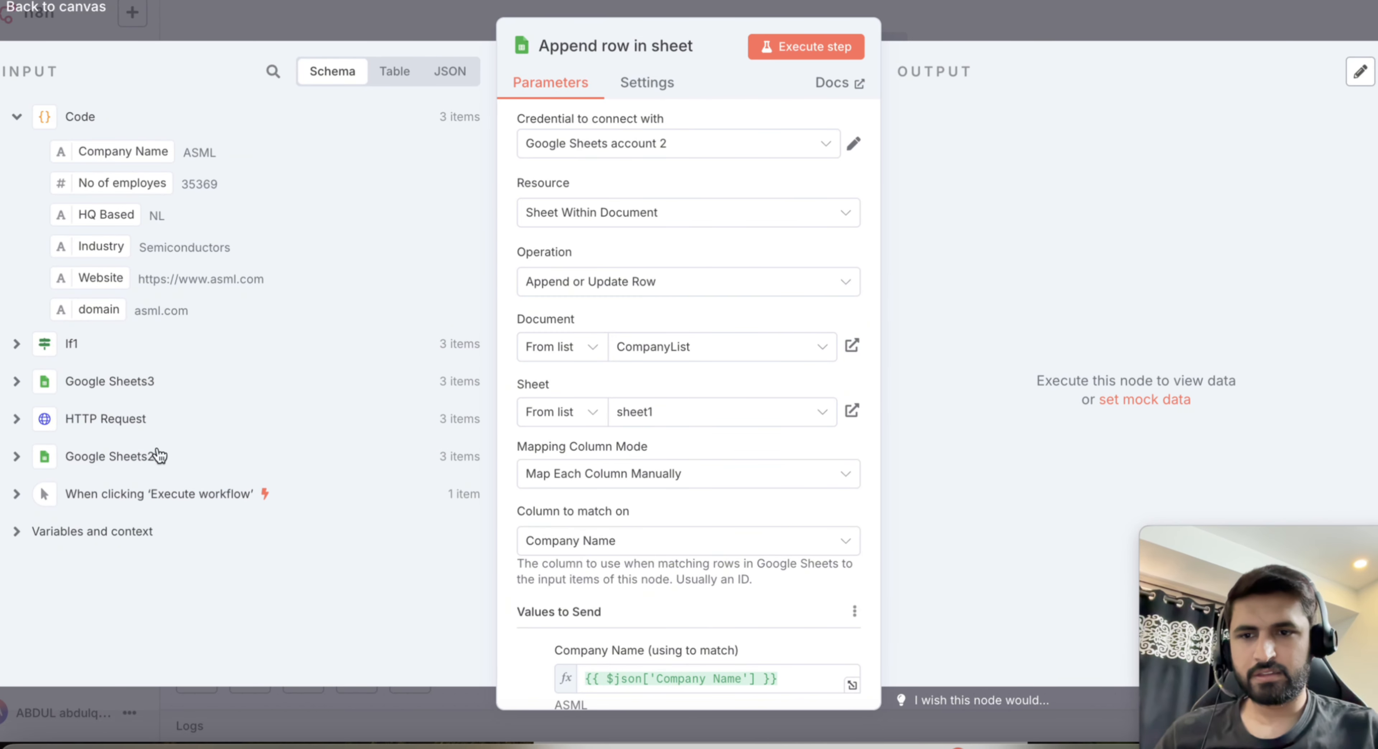
pyautogui.scroll(-5, 695, 399)
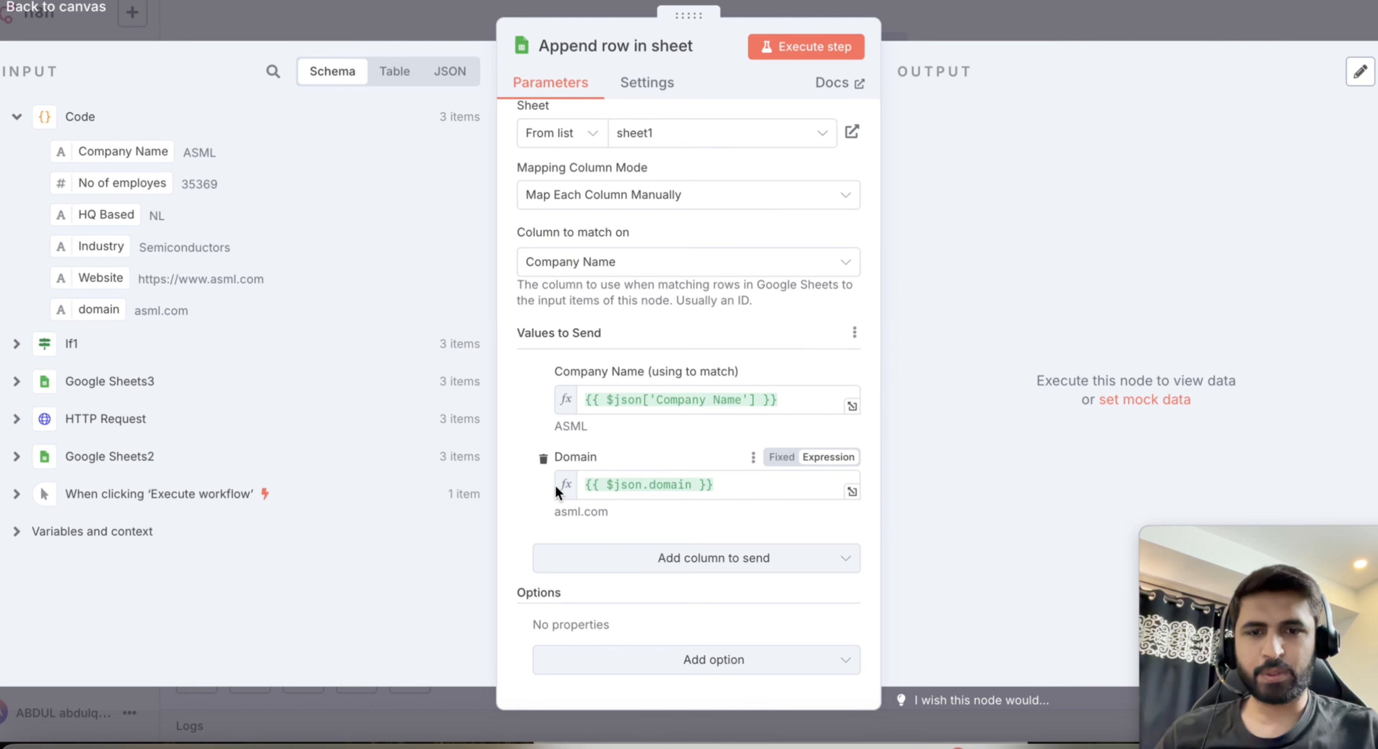
pyautogui.press('Escape')
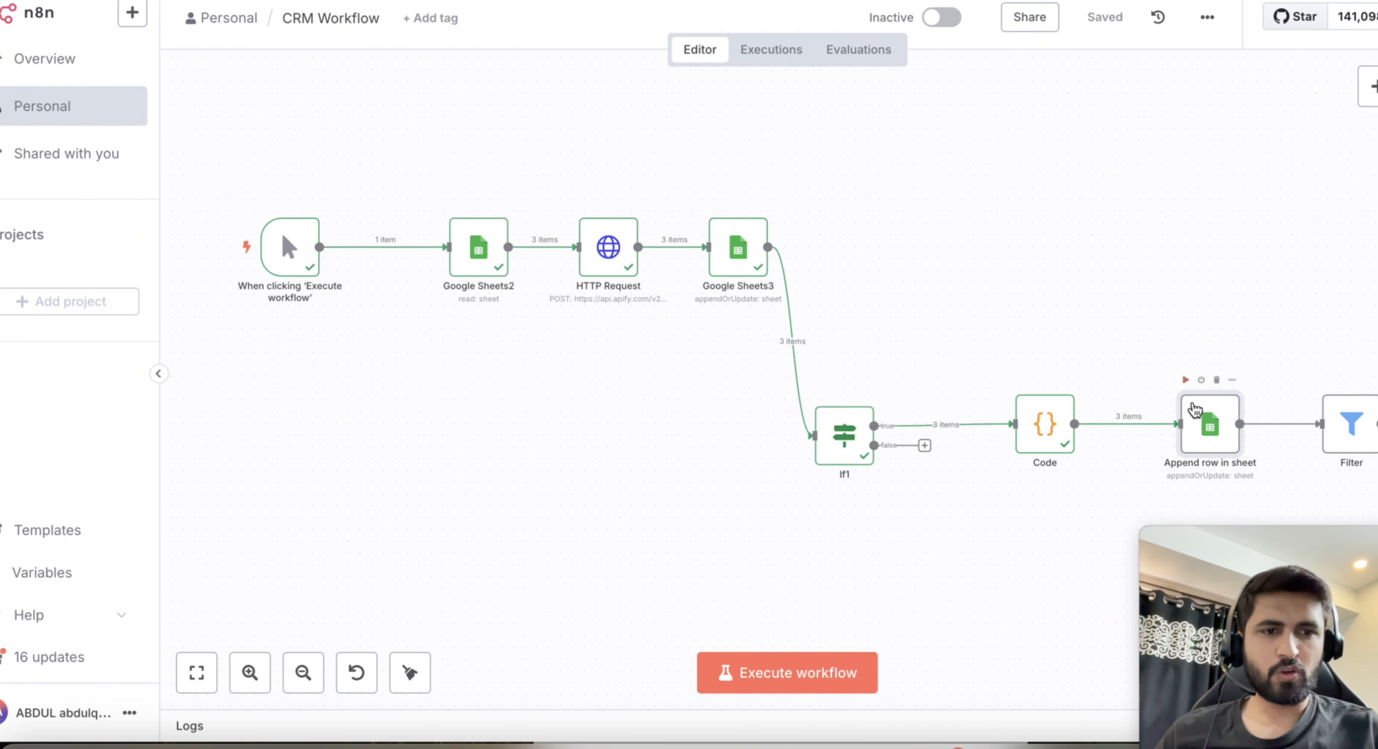
# Execute the Append row in sheet node and check the Domain column in the CompanyList spreadsheet
pyautogui.click(1186, 381)
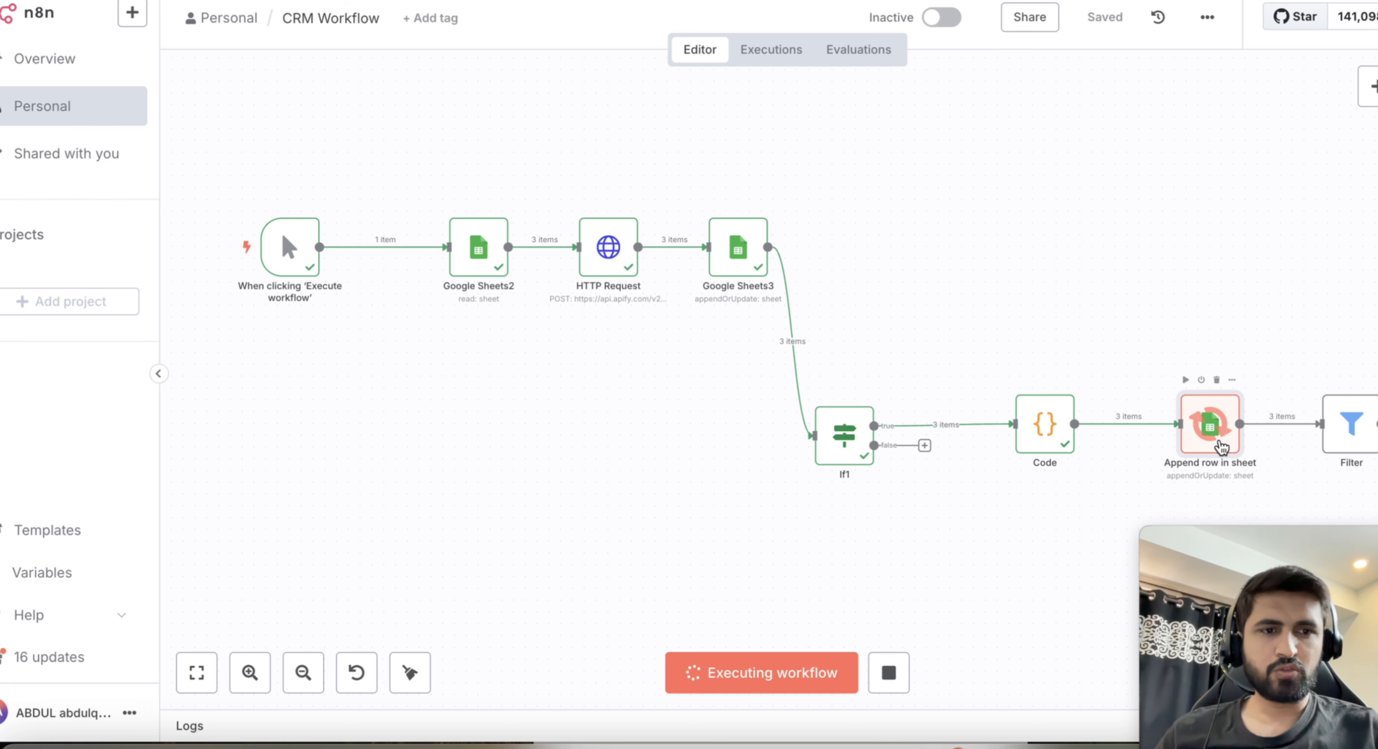
pyautogui.click(695, 1)
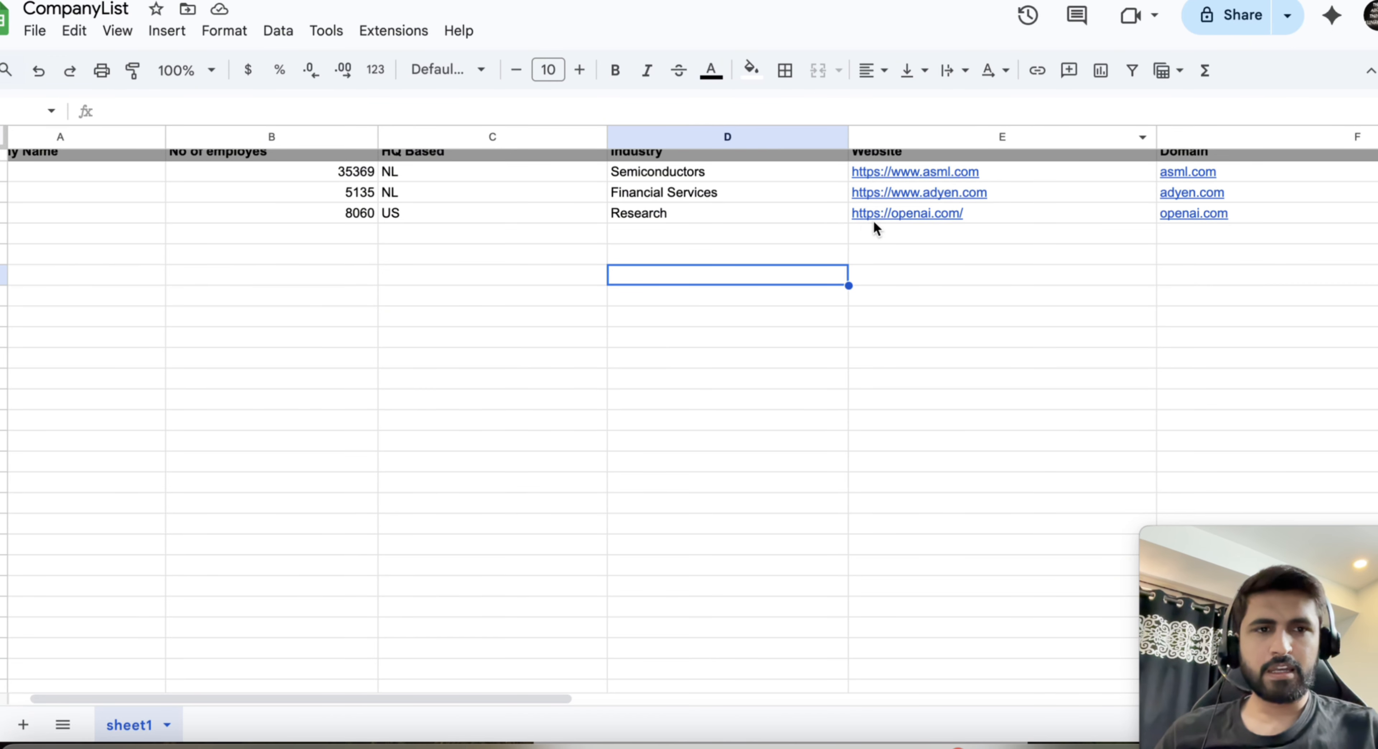
pyautogui.hscroll(3, 873, 221)
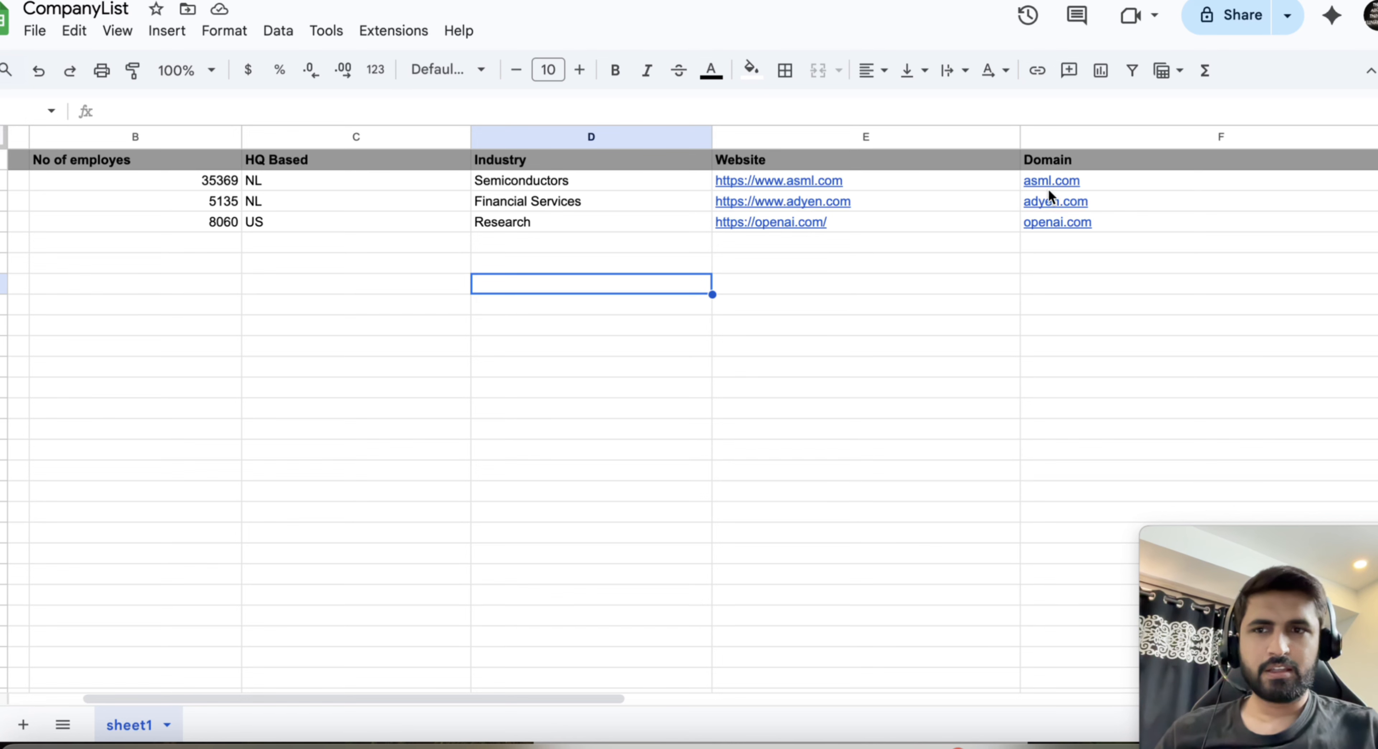
pyautogui.moveTo(1048, 188)
pyautogui.click(1018, 255)
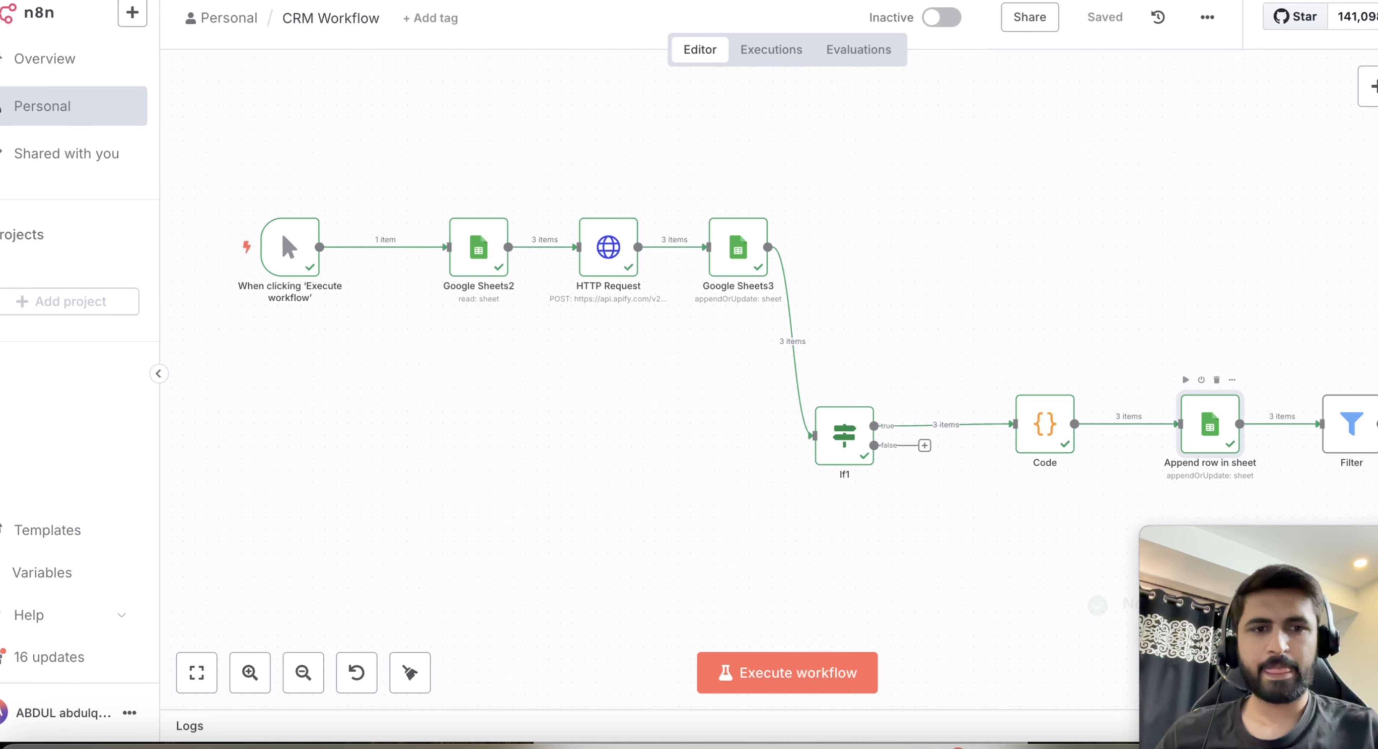
# Locate the Filter node in the workflow and compare the Website and Domain columns in the CompanyList spreadsheet
pyautogui.hscroll(5, 1133, 402)
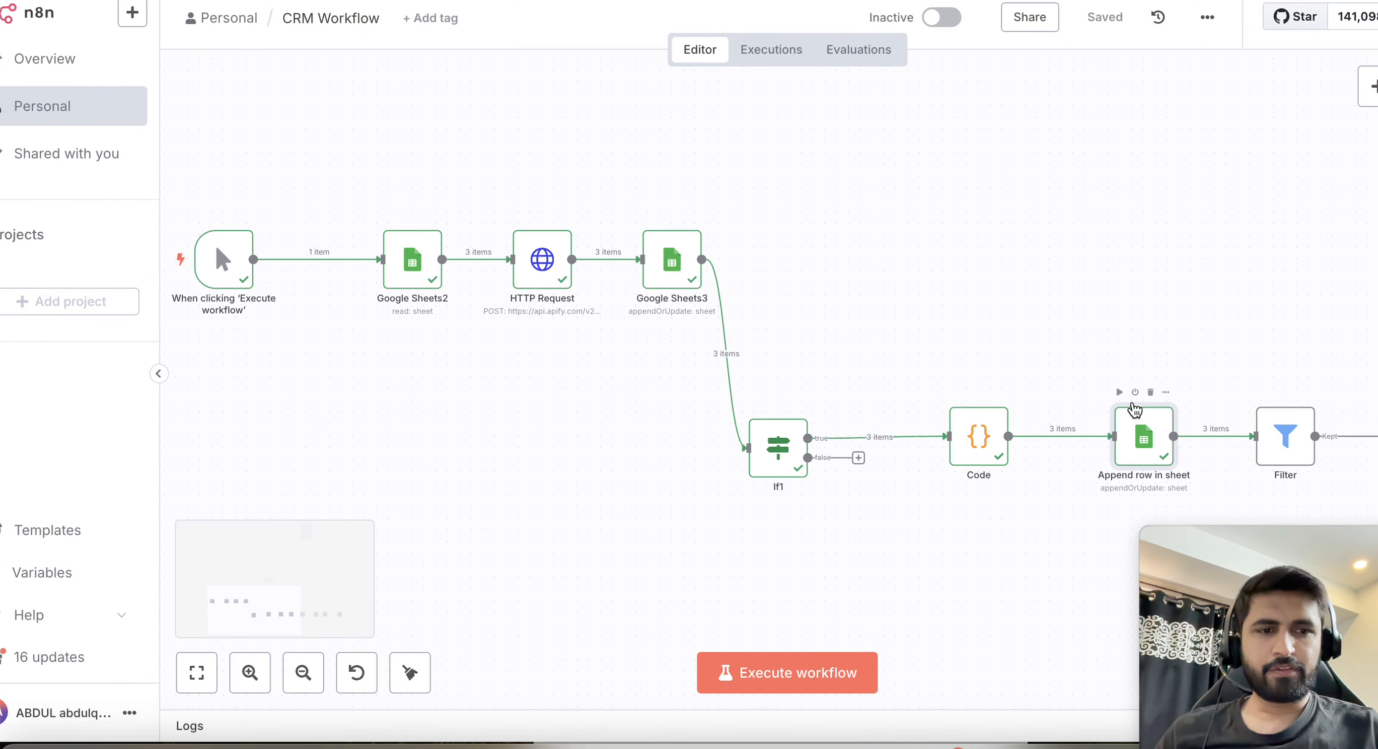
pyautogui.hscroll(5, 1133, 402)
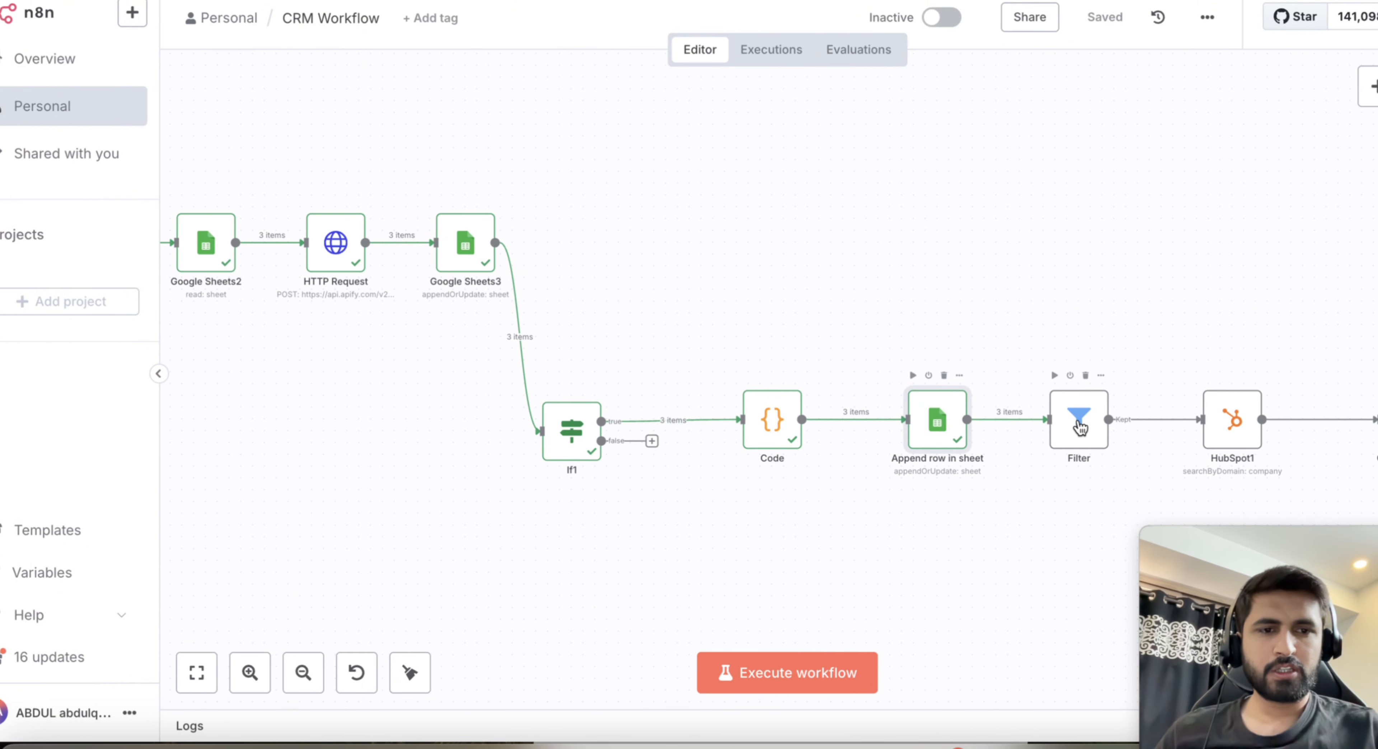
pyautogui.hscroll(1, 1079, 426)
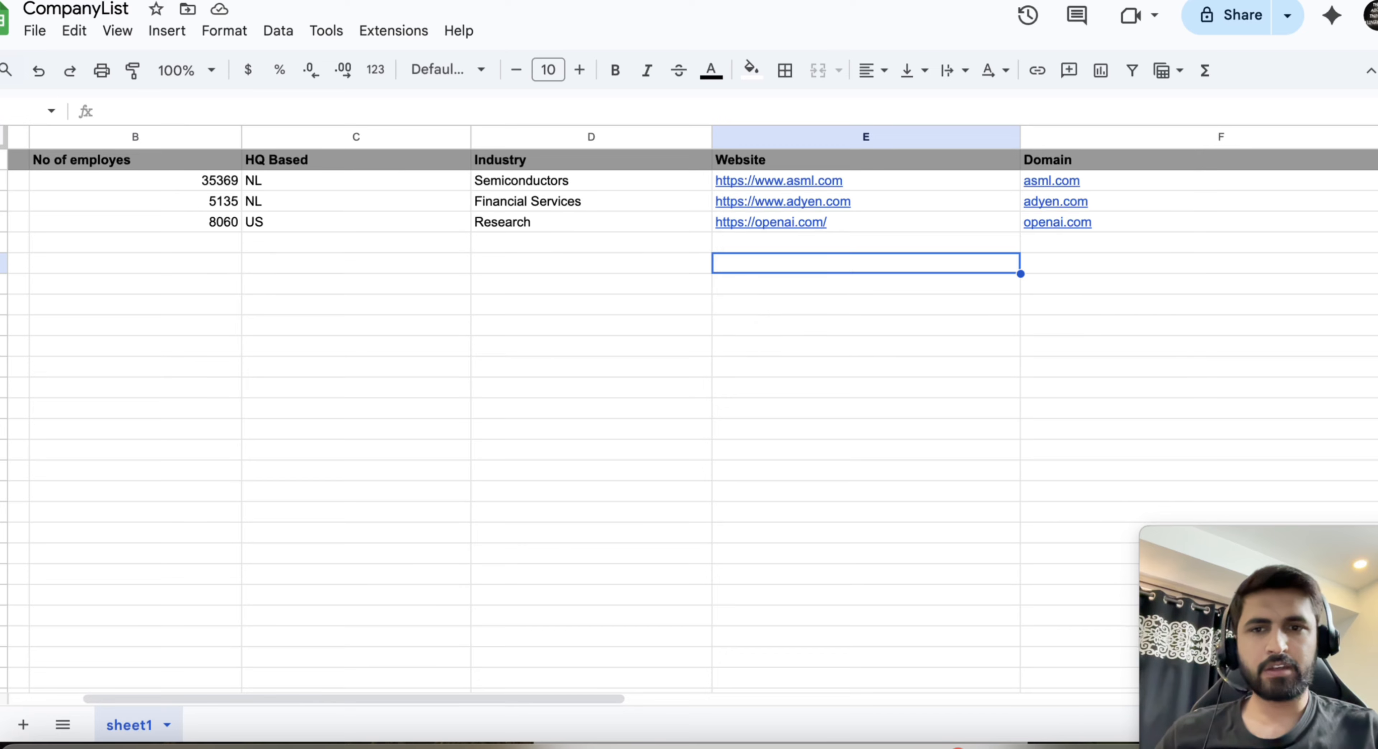
pyautogui.hscroll(-1, 219, 278)
pyautogui.scroll(-1, 219, 278)
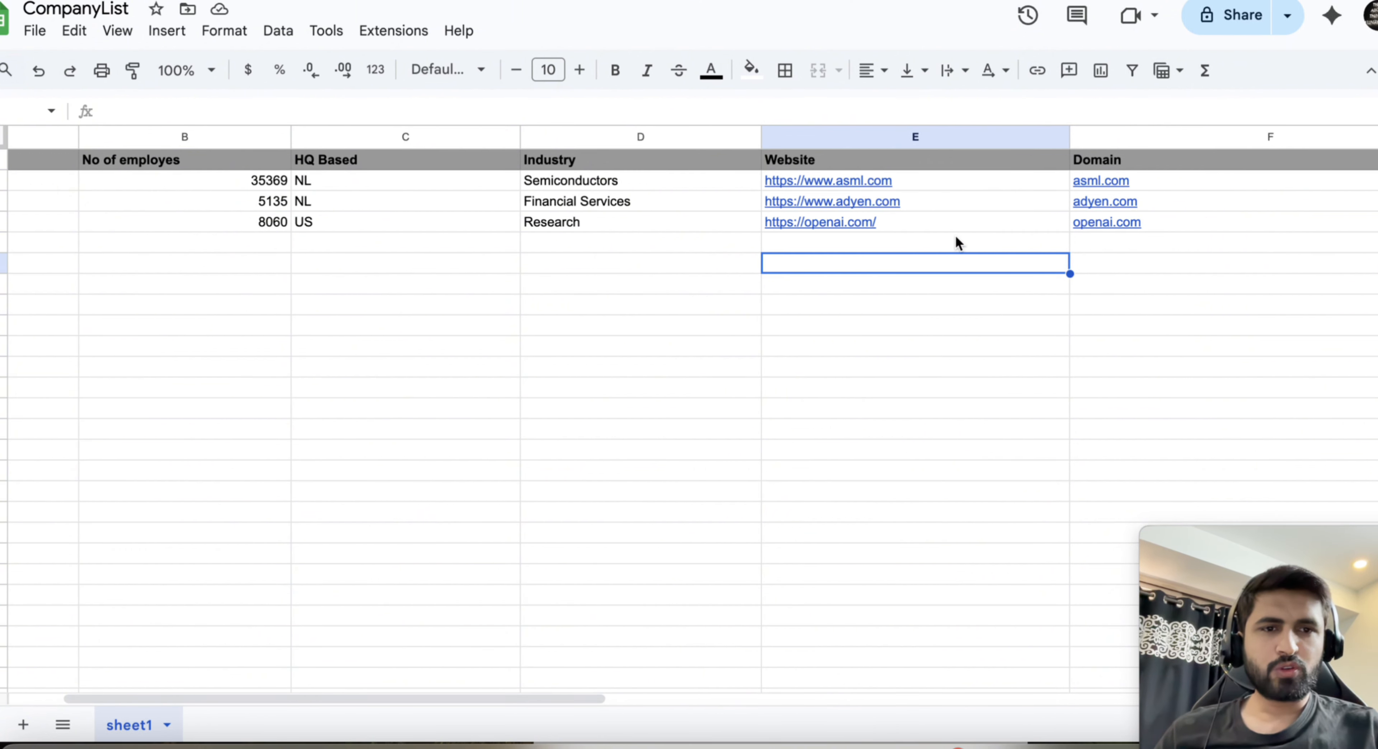
pyautogui.hscroll(-1, 956, 242)
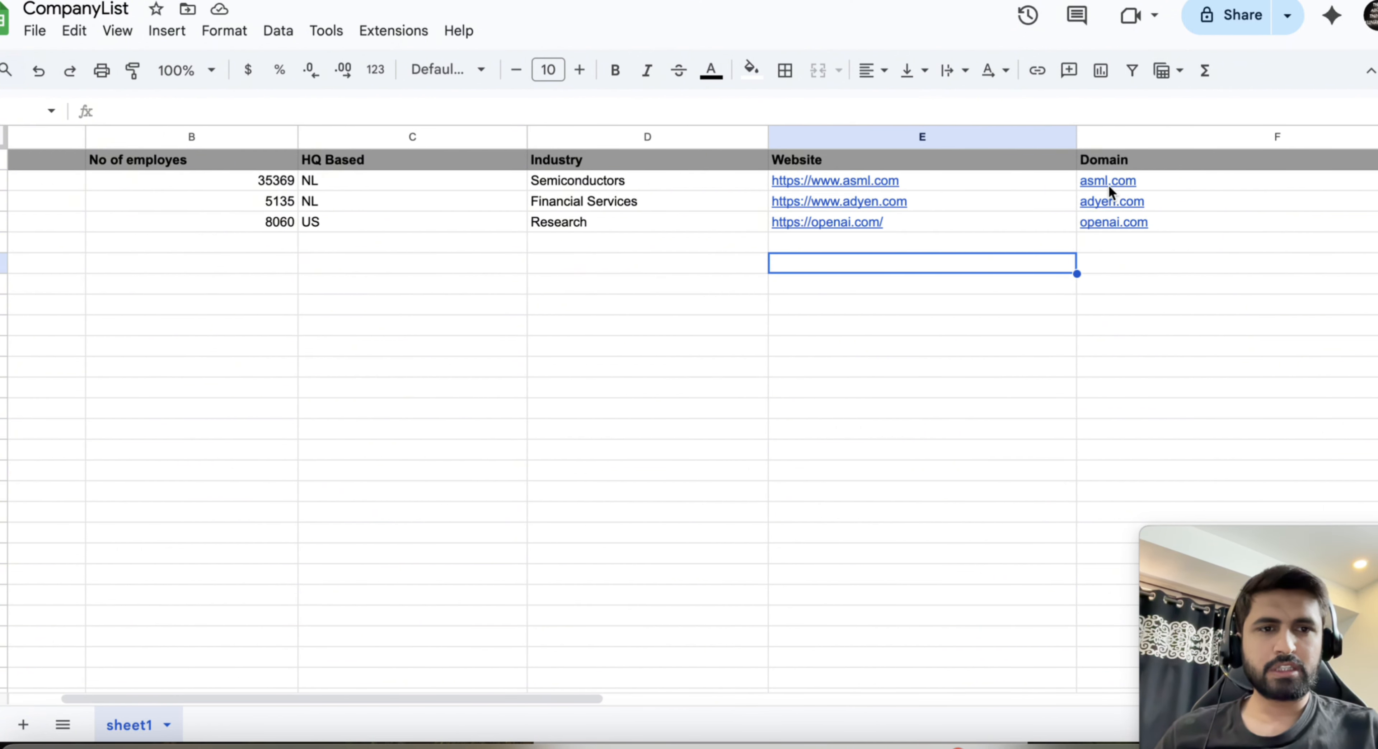
pyautogui.moveTo(1110, 188)
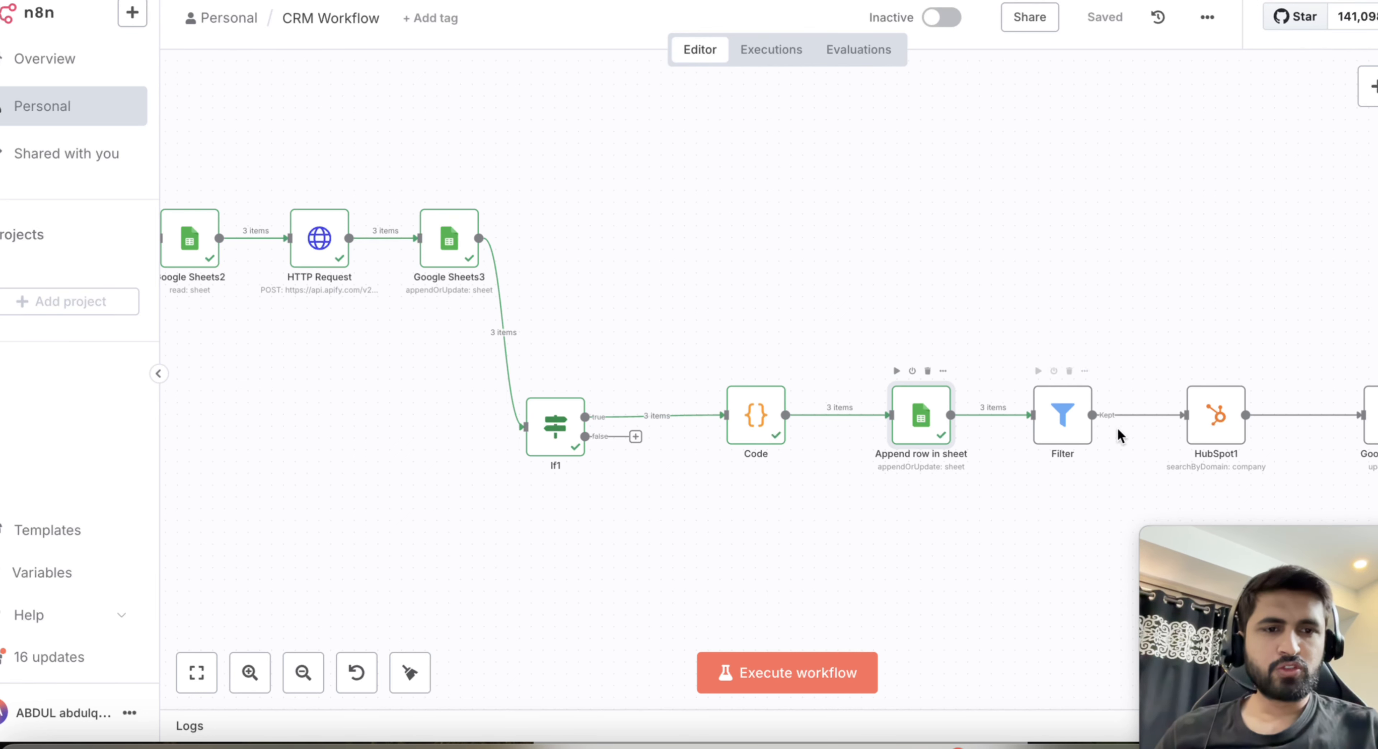
# Back in the n8n workflow, examine the HubSpot1 node's company search by domain and return to the canvas
pyautogui.click(1048, 390)
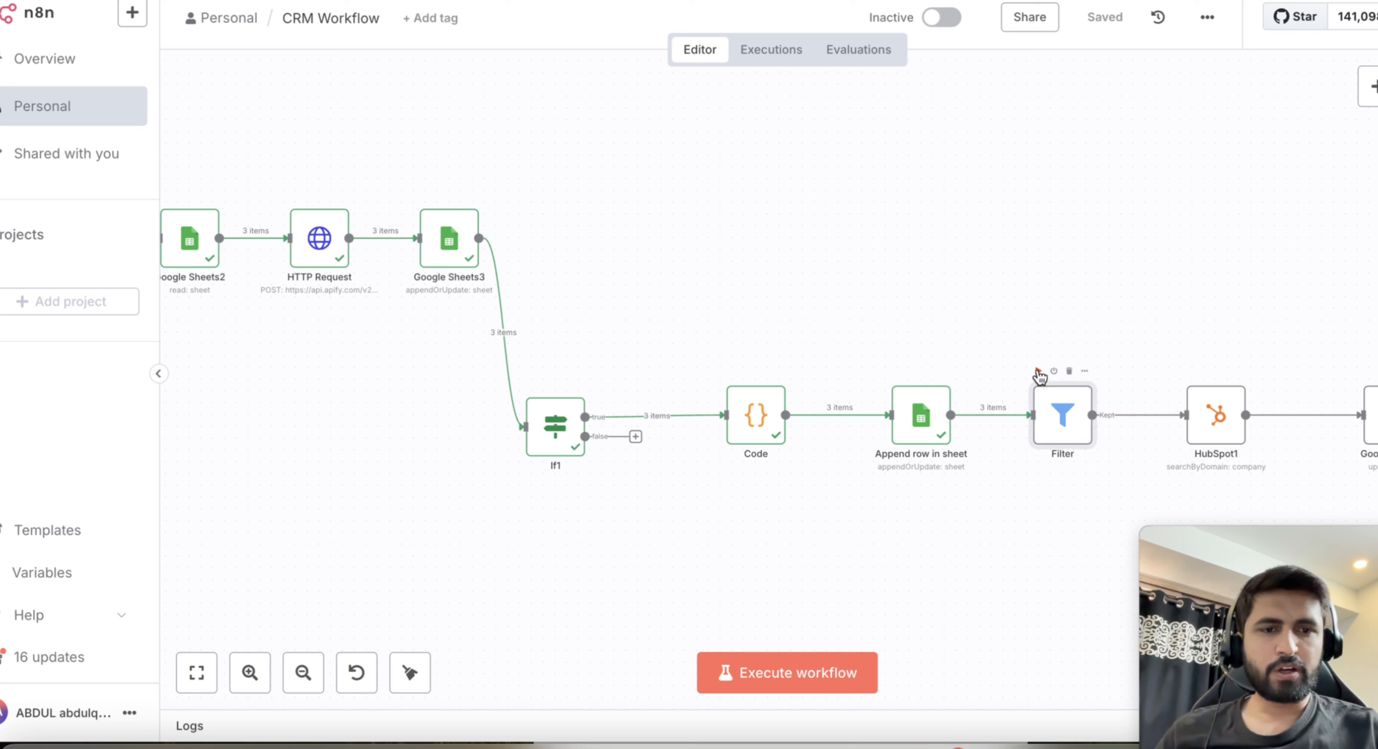
pyautogui.doubleClick(1217, 428)
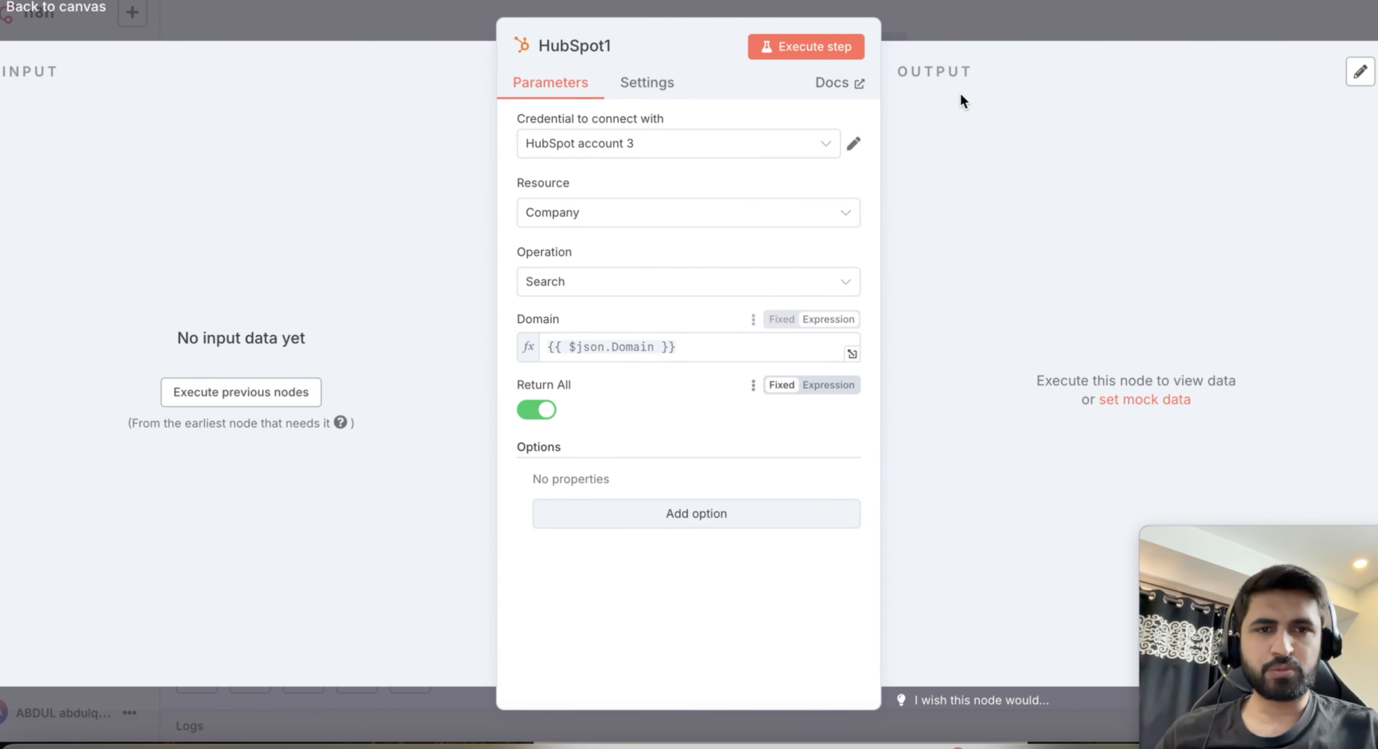
pyautogui.click(984, 28)
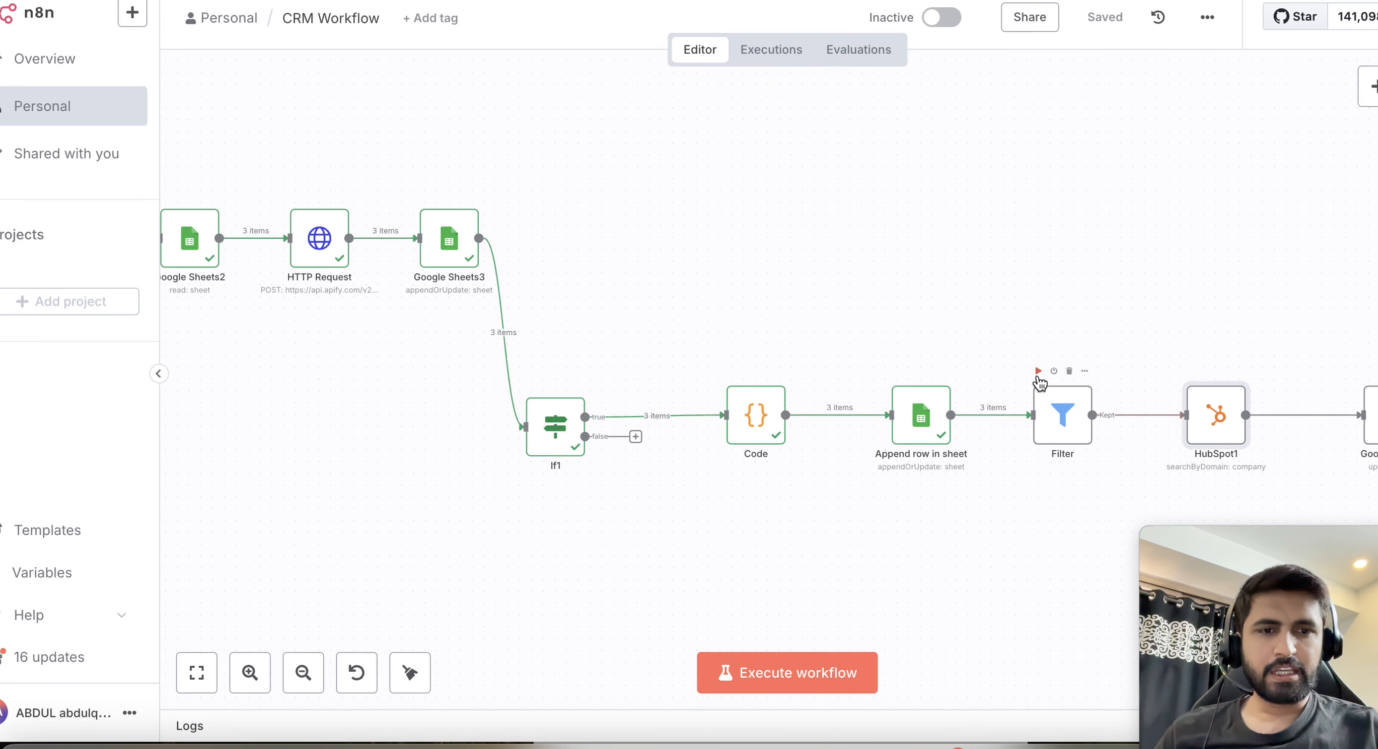
# Execute the Filter node and the HubSpot1 company search node
pyautogui.click(1037, 372)
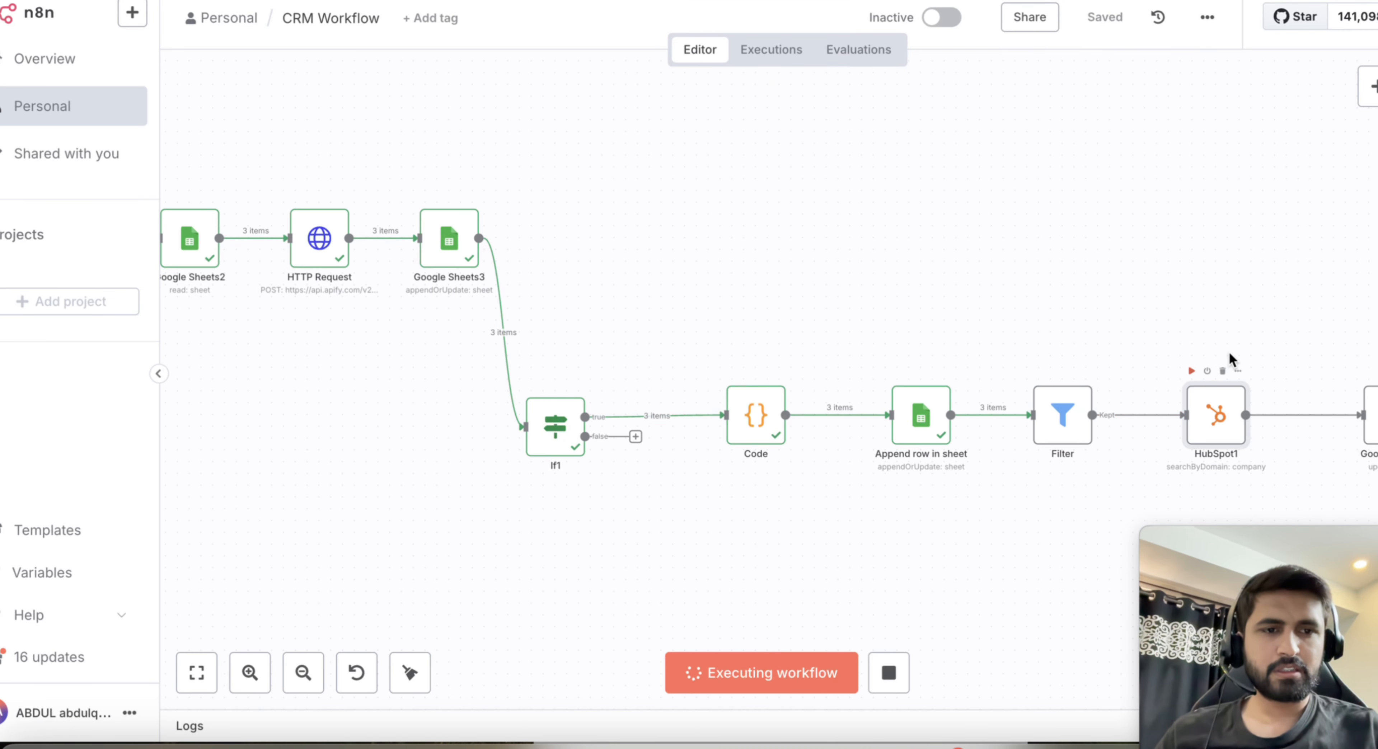
pyautogui.hscroll(2, 1230, 354)
pyautogui.hscroll(5, 1230, 352)
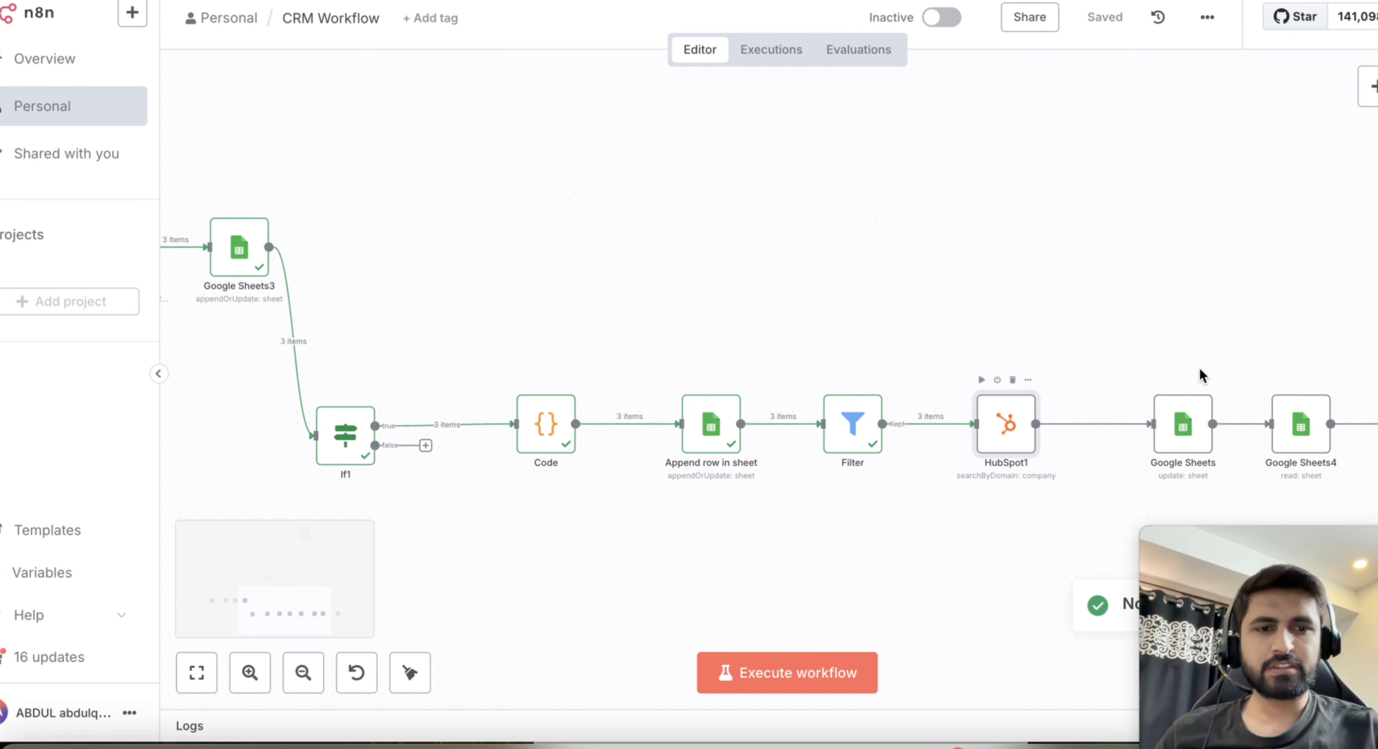
pyautogui.click(981, 379)
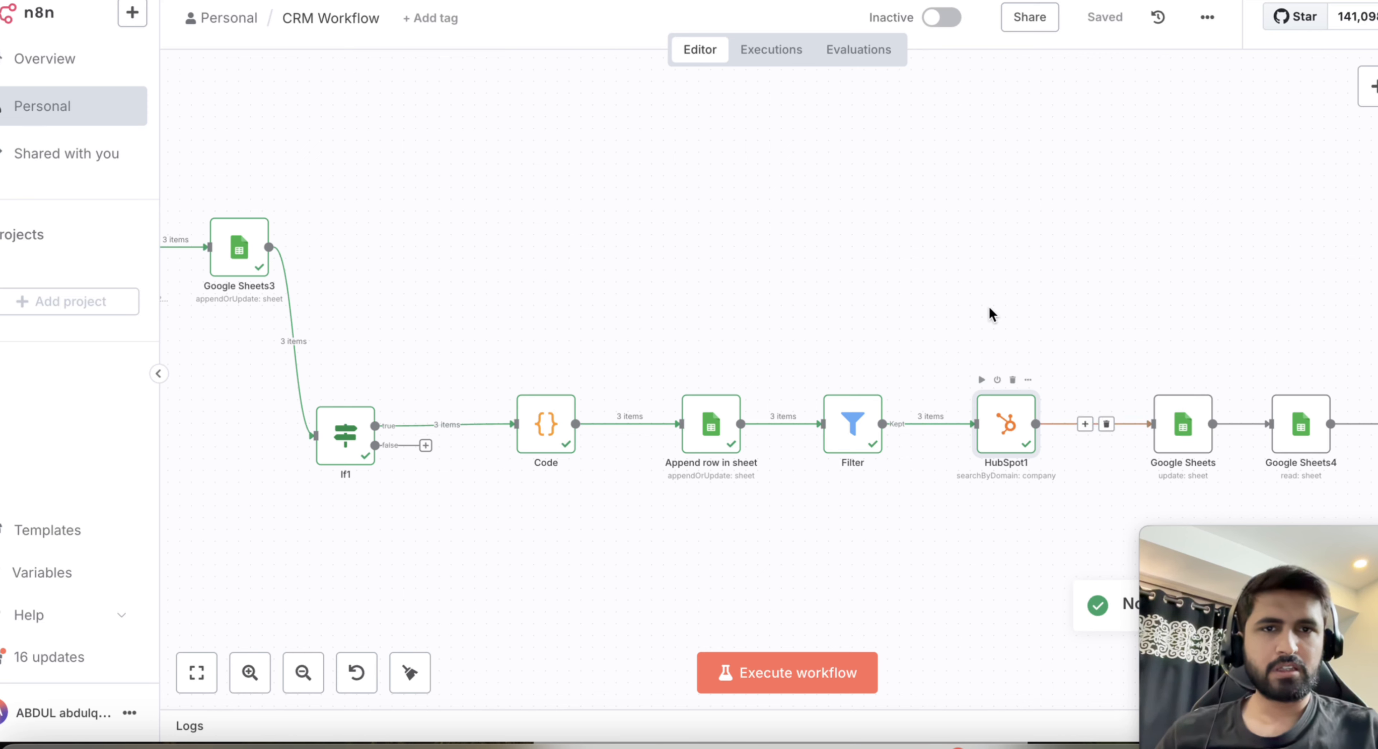
# Check the Hubspot Exist column in the CompanyList spreadsheet and examine the HubSpot1 node's output in the n8n workflow
pyautogui.hotkey('ctrl', 'Tab')
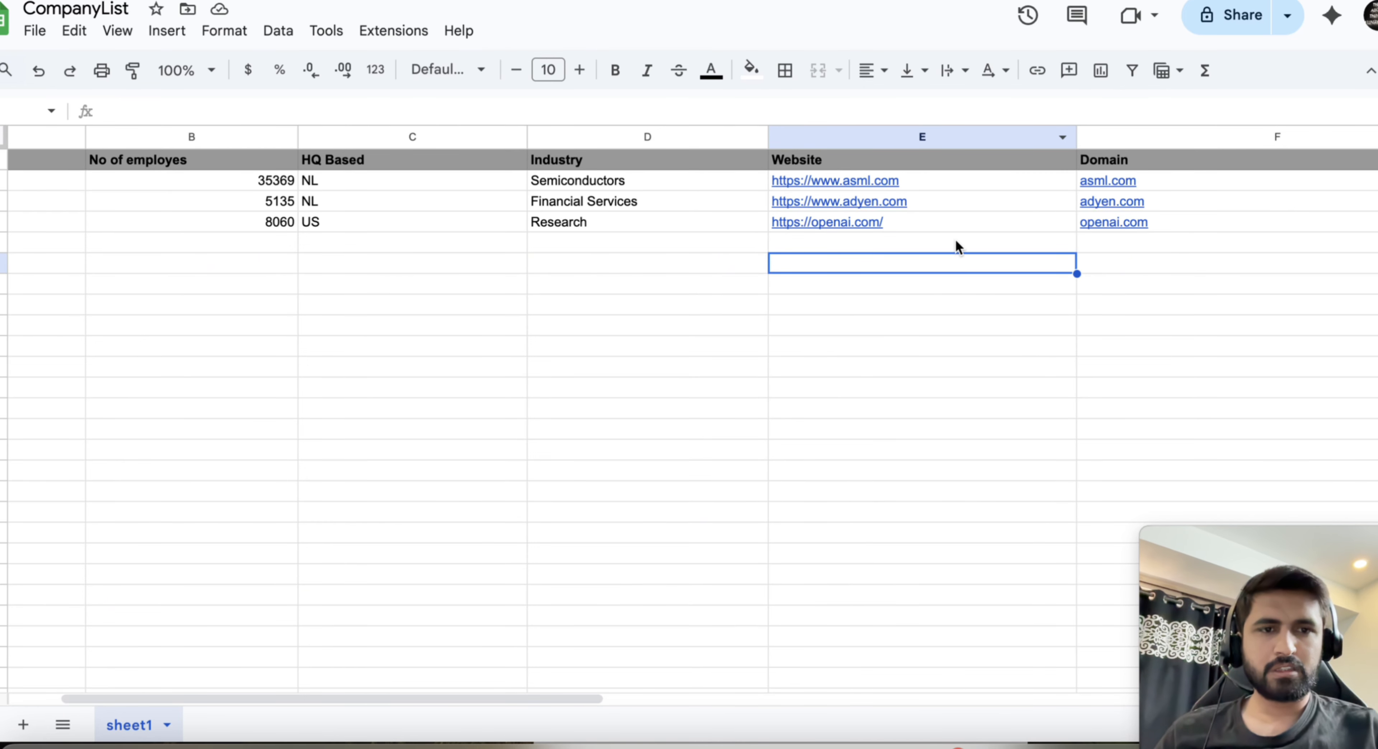
pyautogui.hscroll(6, 957, 242)
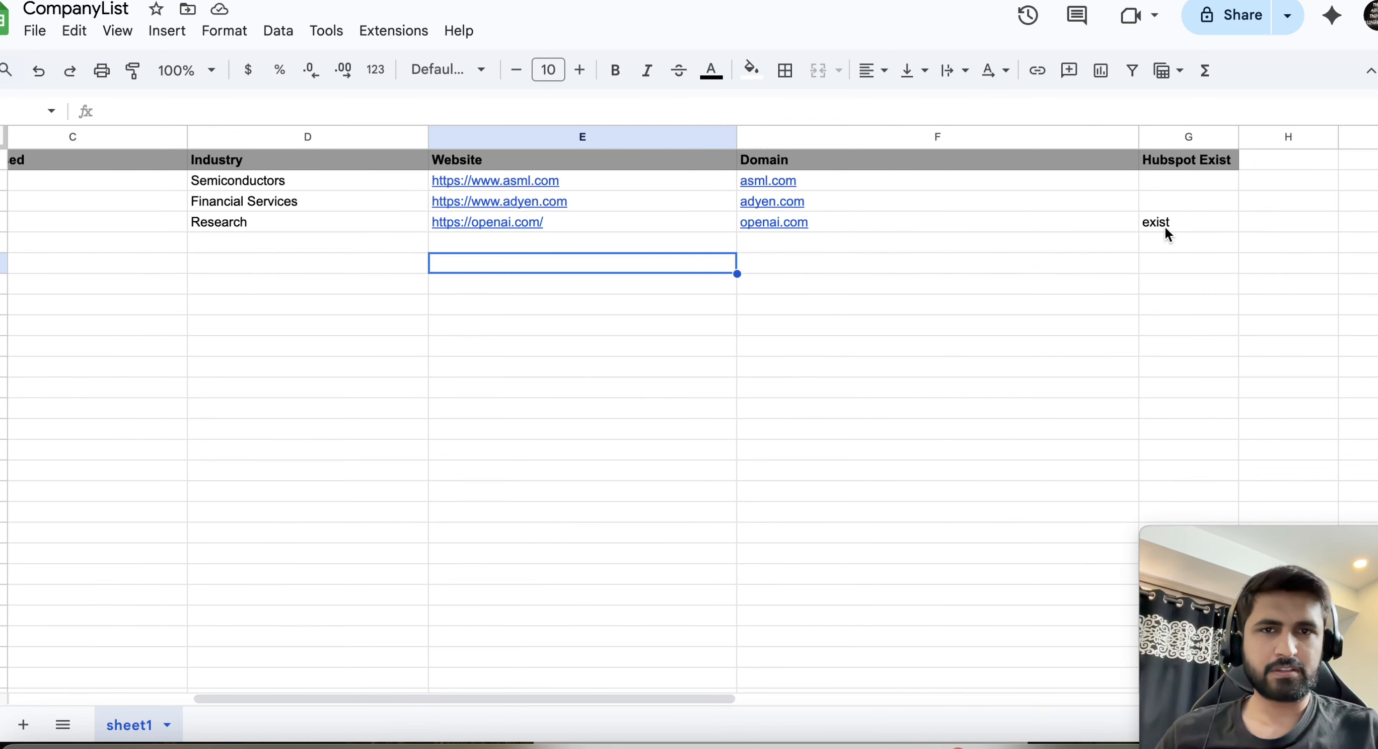
pyautogui.click(316, 1)
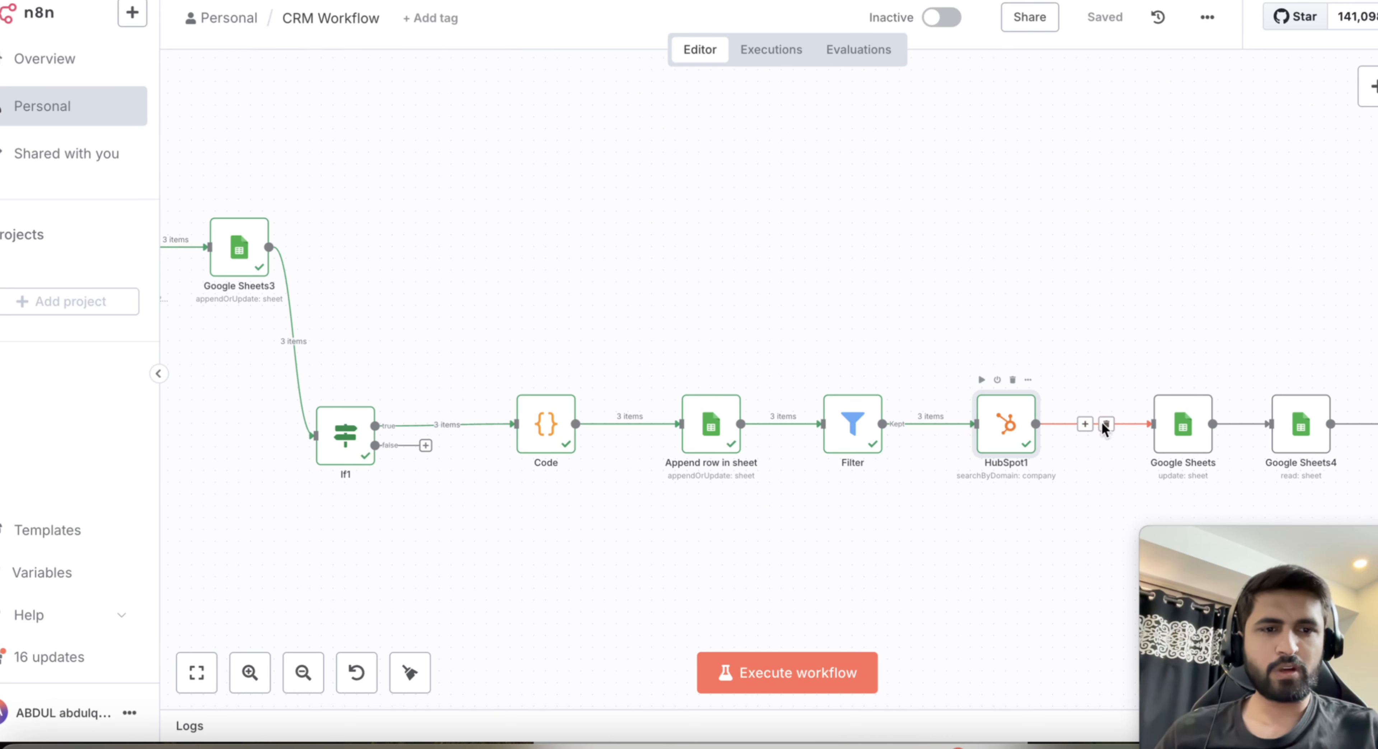
pyautogui.doubleClick(1009, 425)
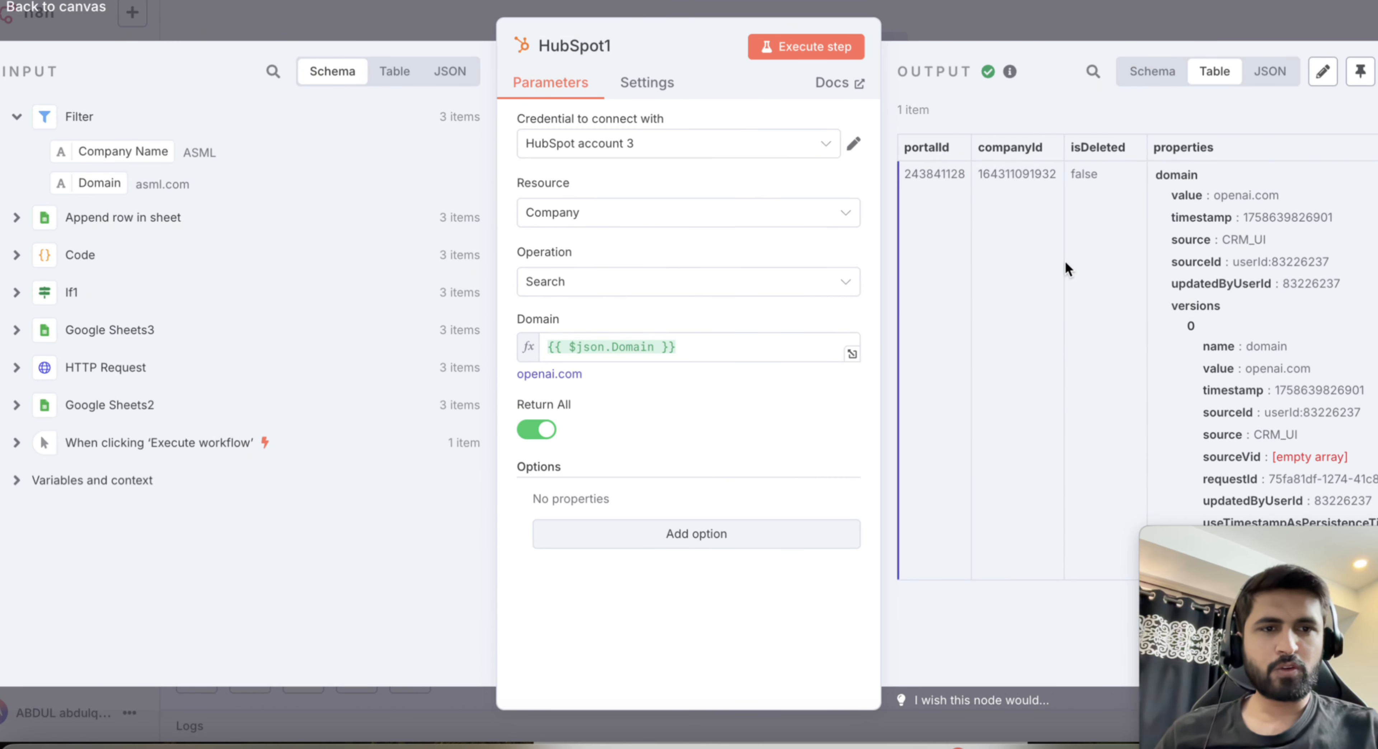
pyautogui.click(1073, 37)
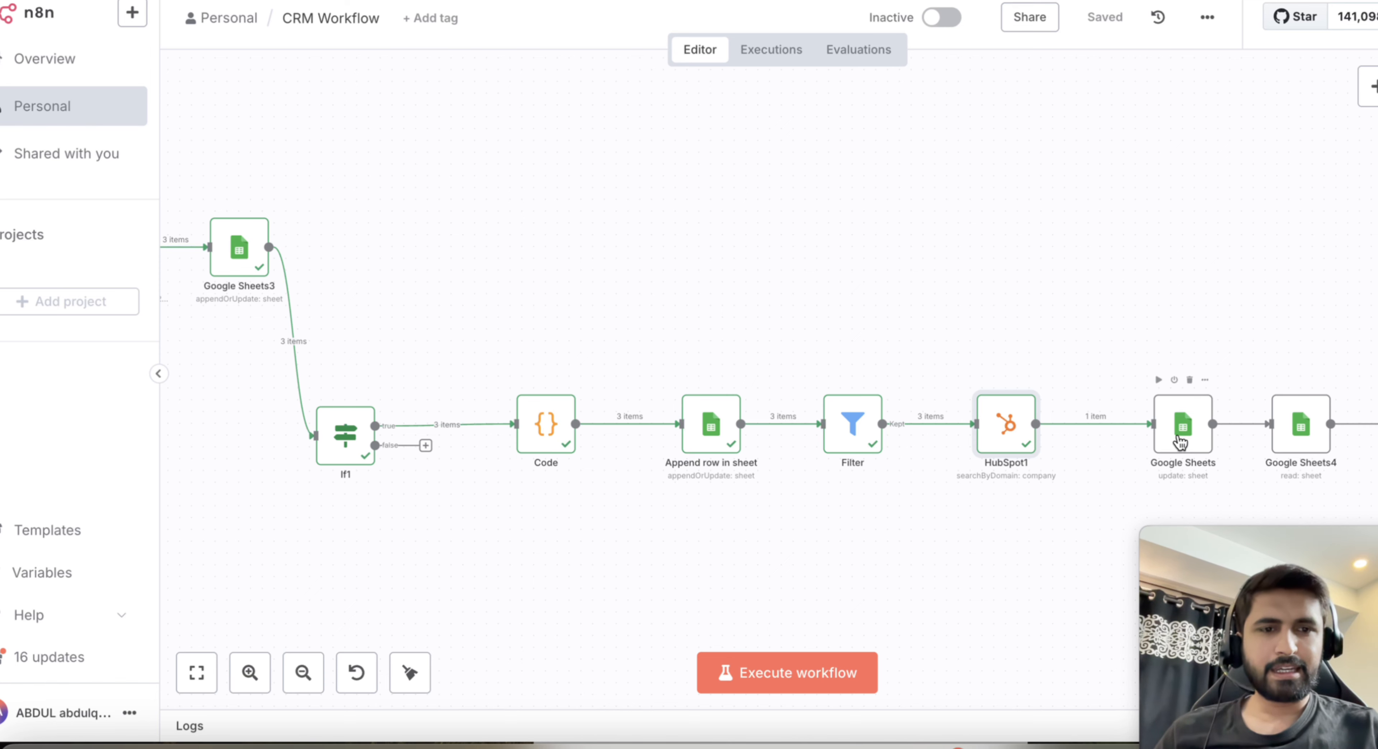
# Recheck the Hubspot Exist column in CompanyList and return to the nodes after HubSpot1 in the n8n workflow
pyautogui.click(803, 0)
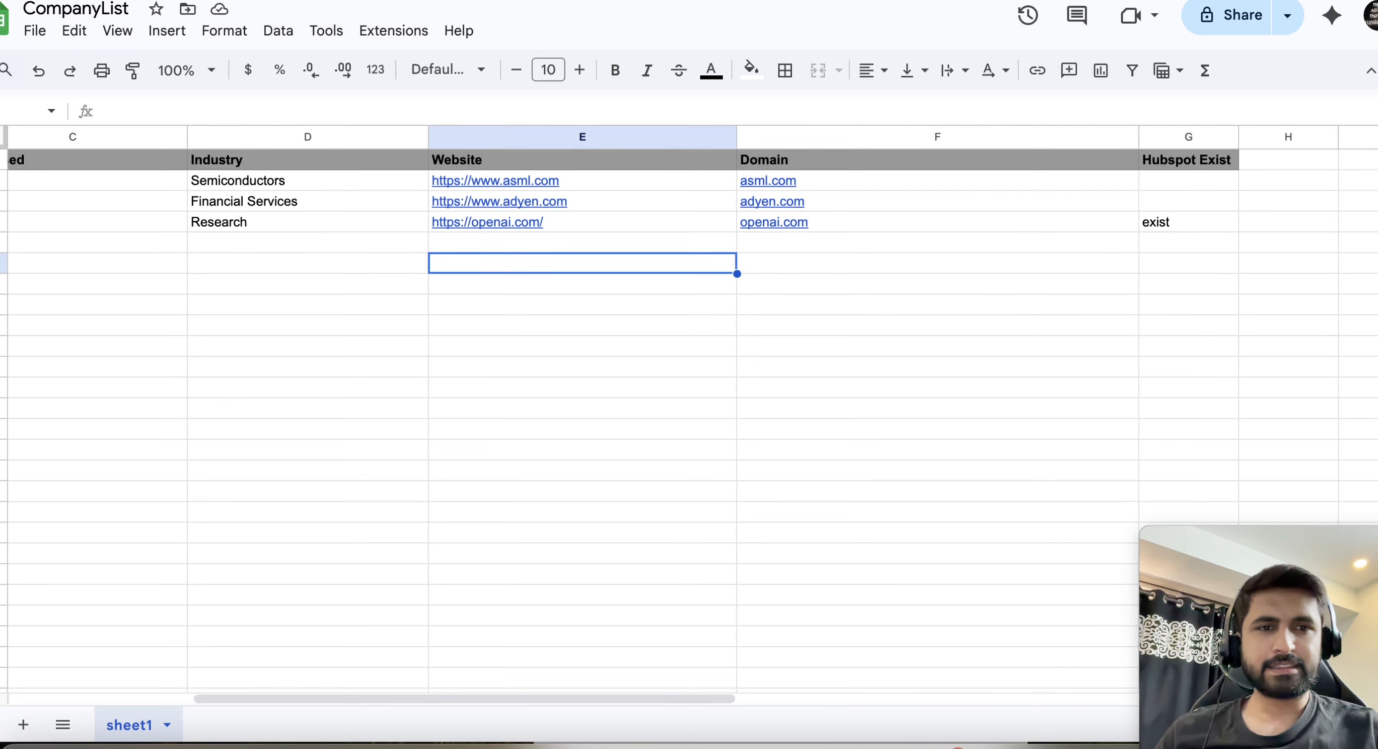
pyautogui.hscroll(1, 1036, 296)
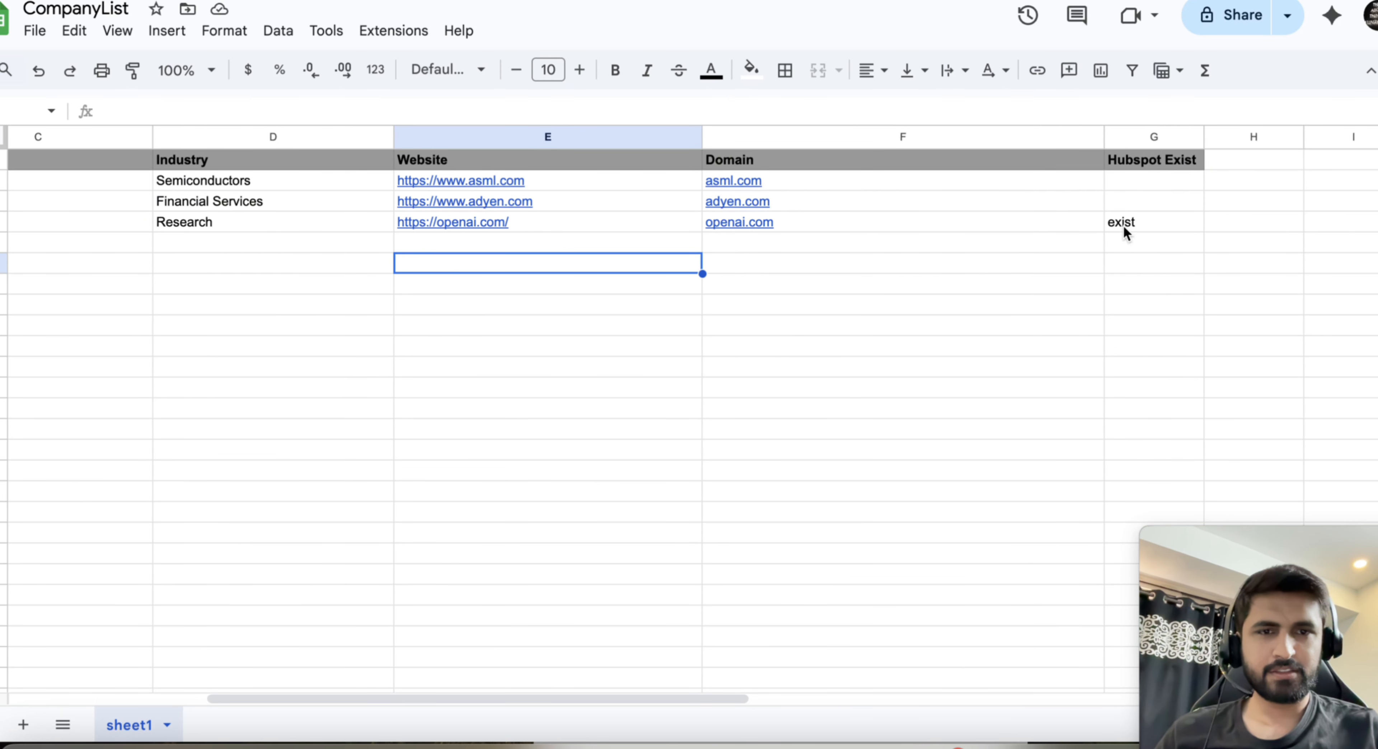
pyautogui.click(599, 0)
pyautogui.hscroll(2, 1039, 399)
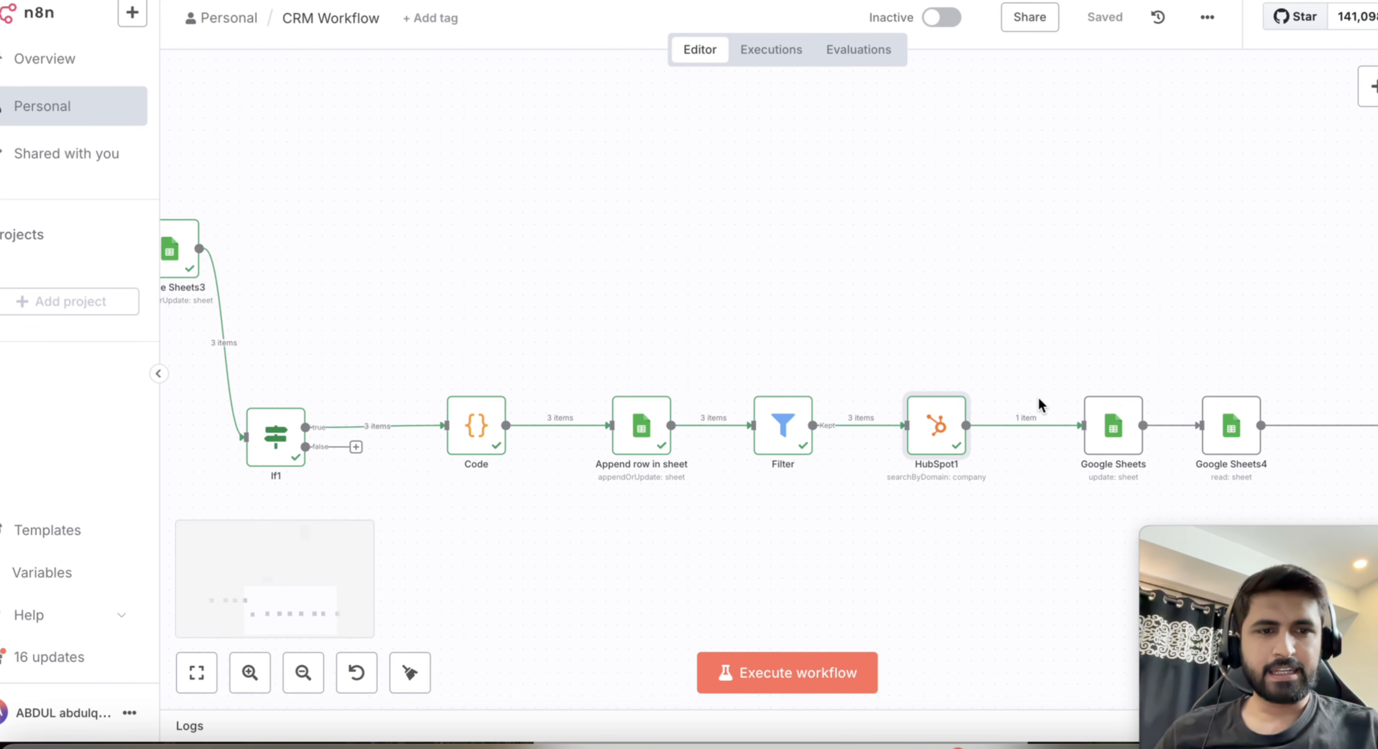
# Execute the Google Sheets update node and the Google Sheets4 read node
pyautogui.hscroll(1, 1040, 405)
pyautogui.click(1008, 383)
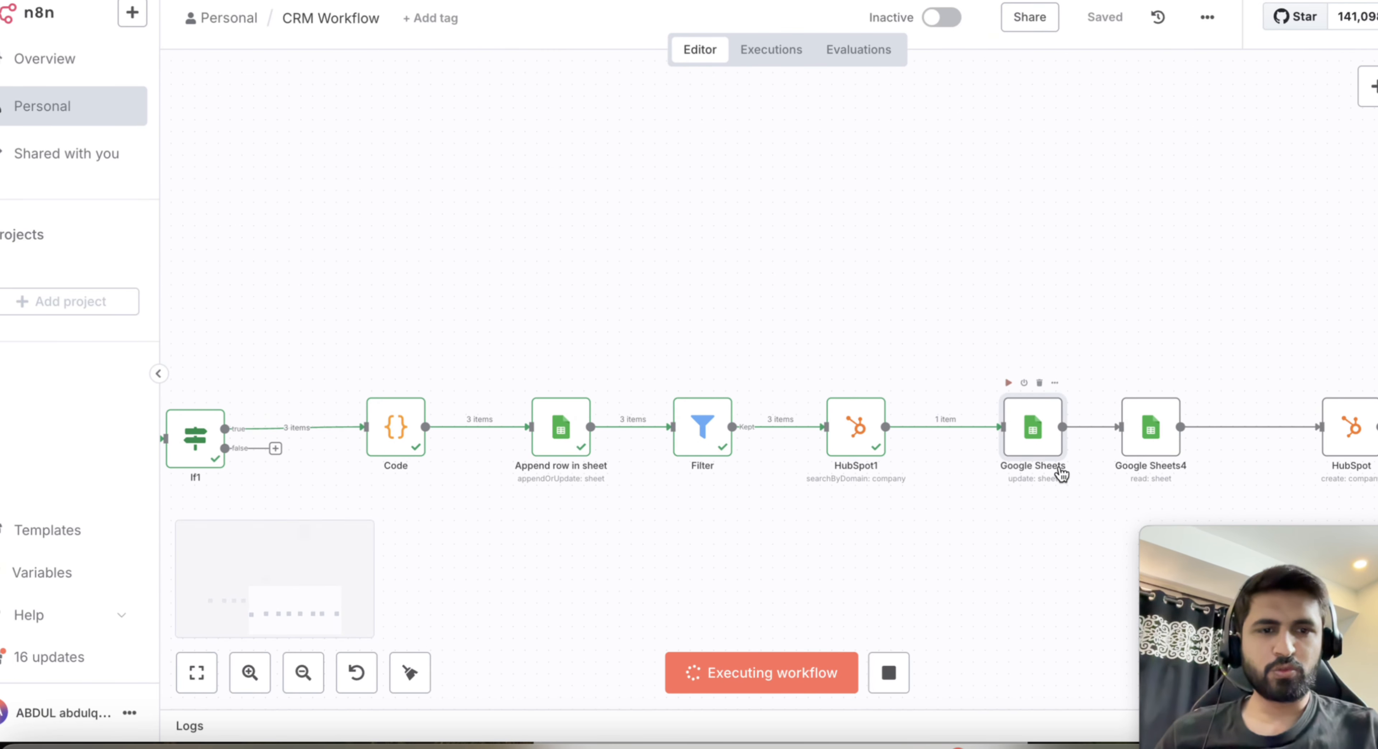
pyautogui.hscroll(1, 1033, 423)
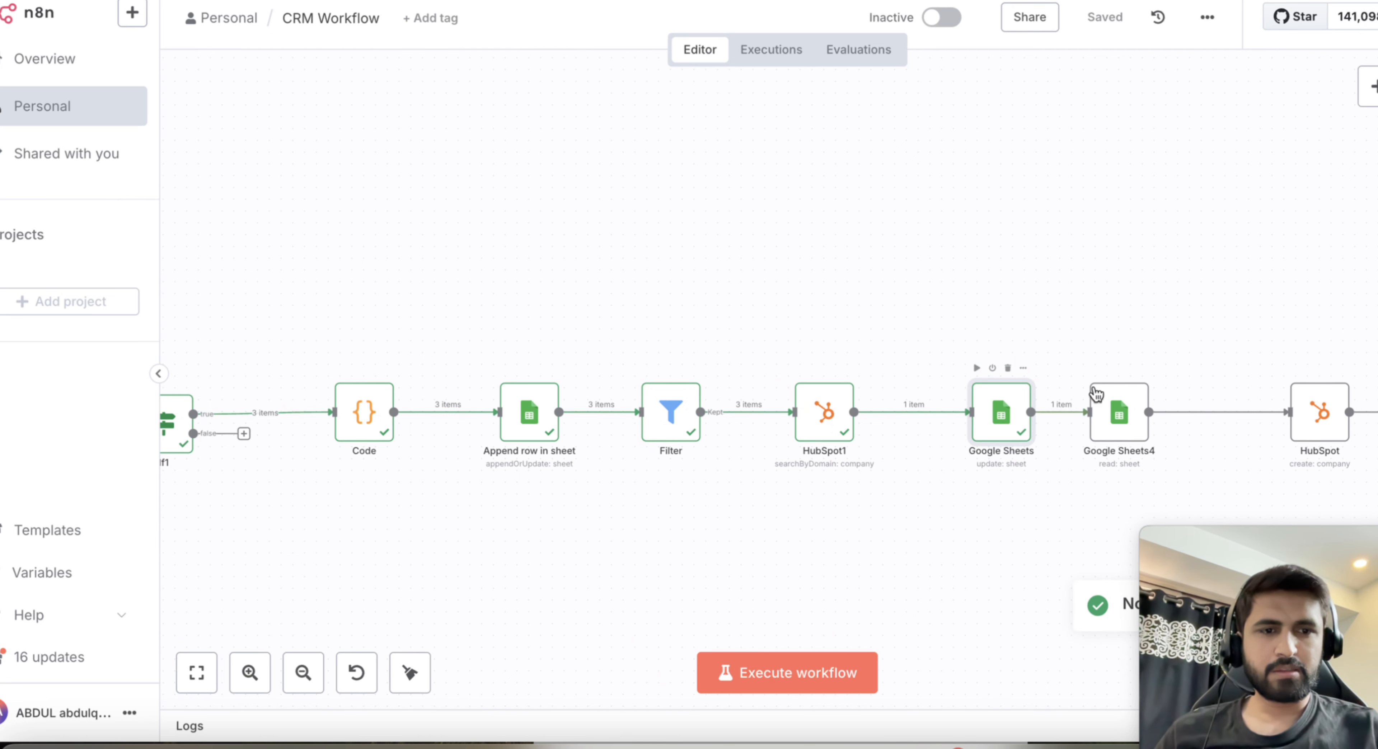
pyautogui.click(1095, 368)
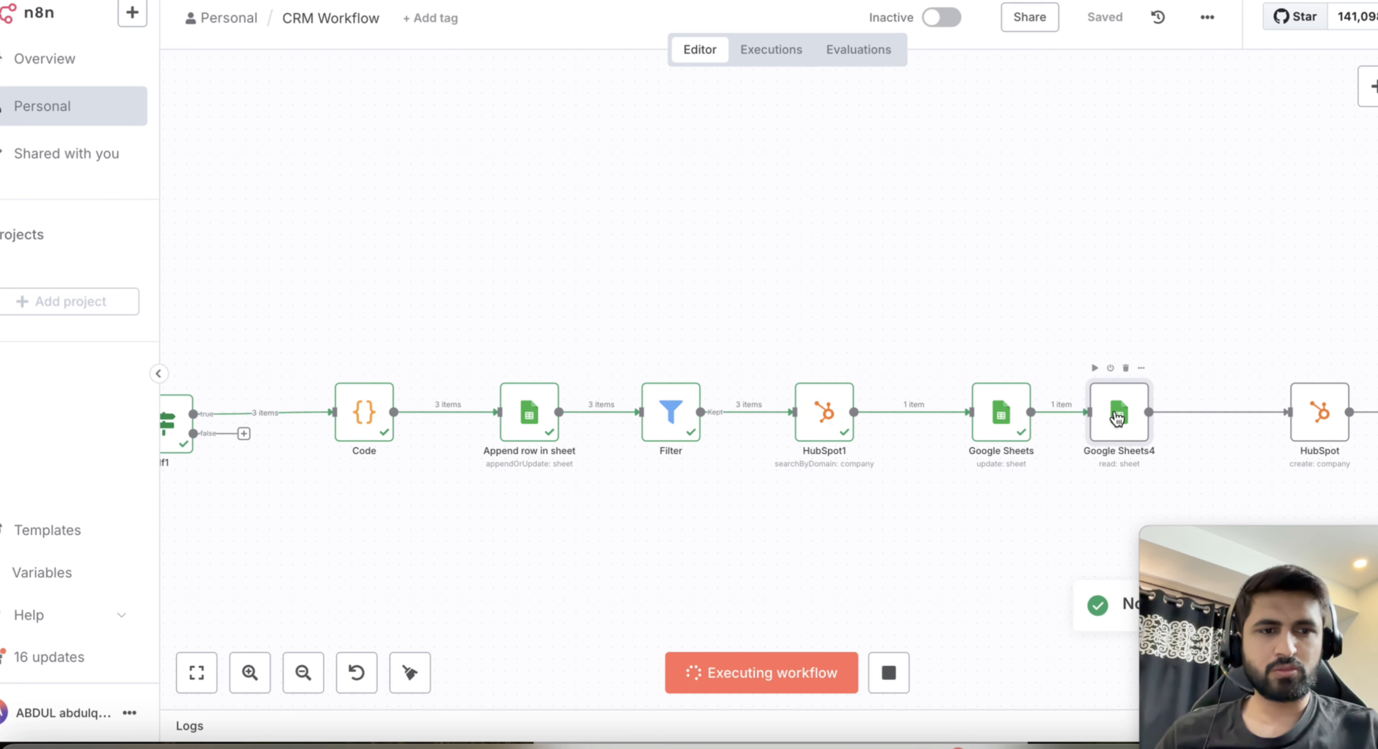
# Examine the Google Sheets4 node's Hubspot Exist filter and output columns, then return to the canvas at the HubSpot create company node
pyautogui.doubleClick(1115, 412)
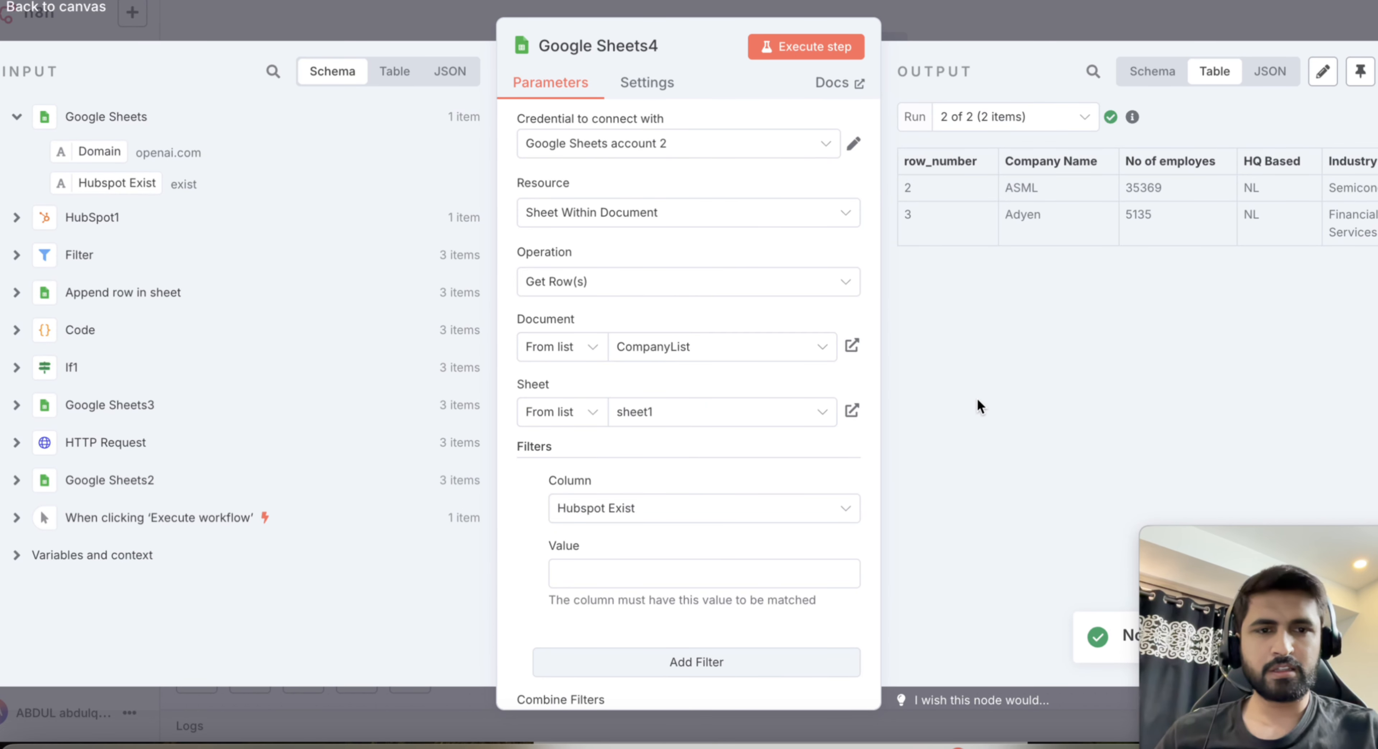
pyautogui.hscroll(5, 1043, 271)
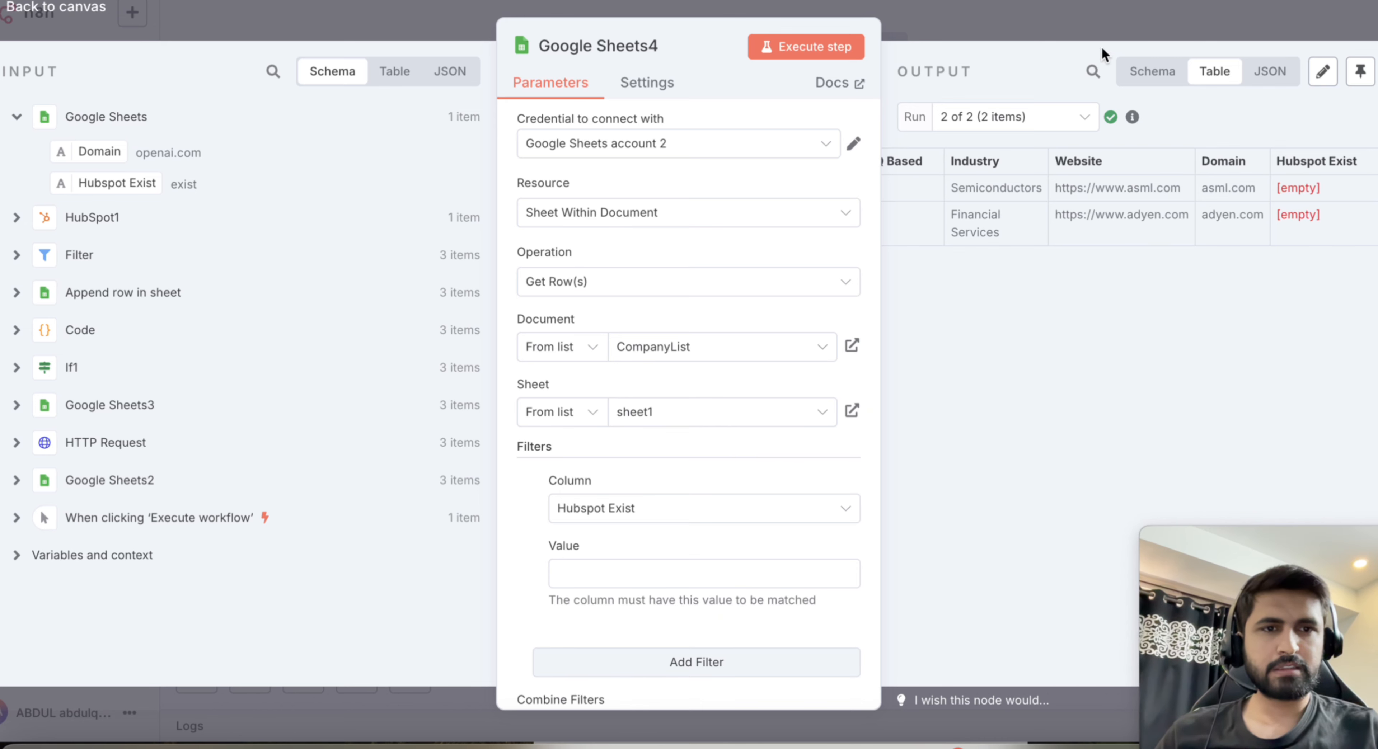
pyautogui.click(1088, 27)
pyautogui.hscroll(3, 1184, 446)
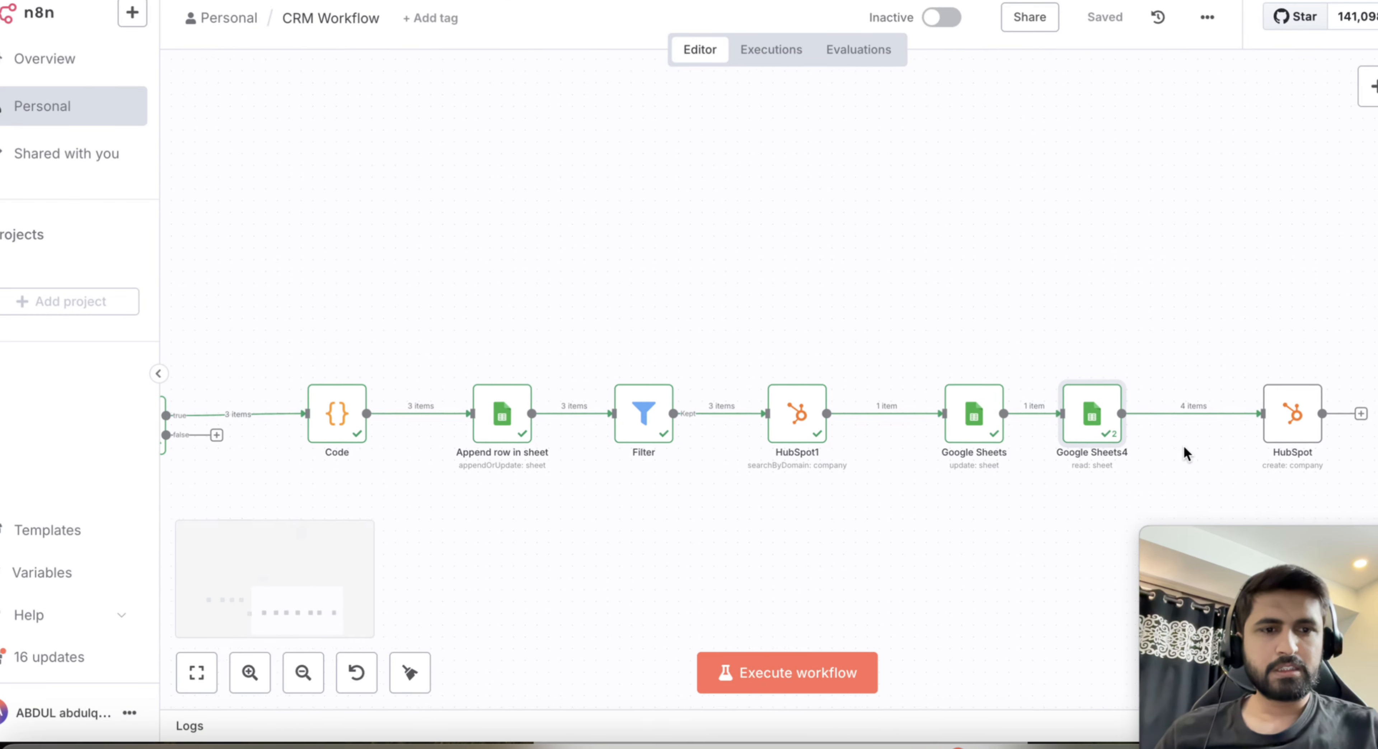
pyautogui.hscroll(3, 1113, 432)
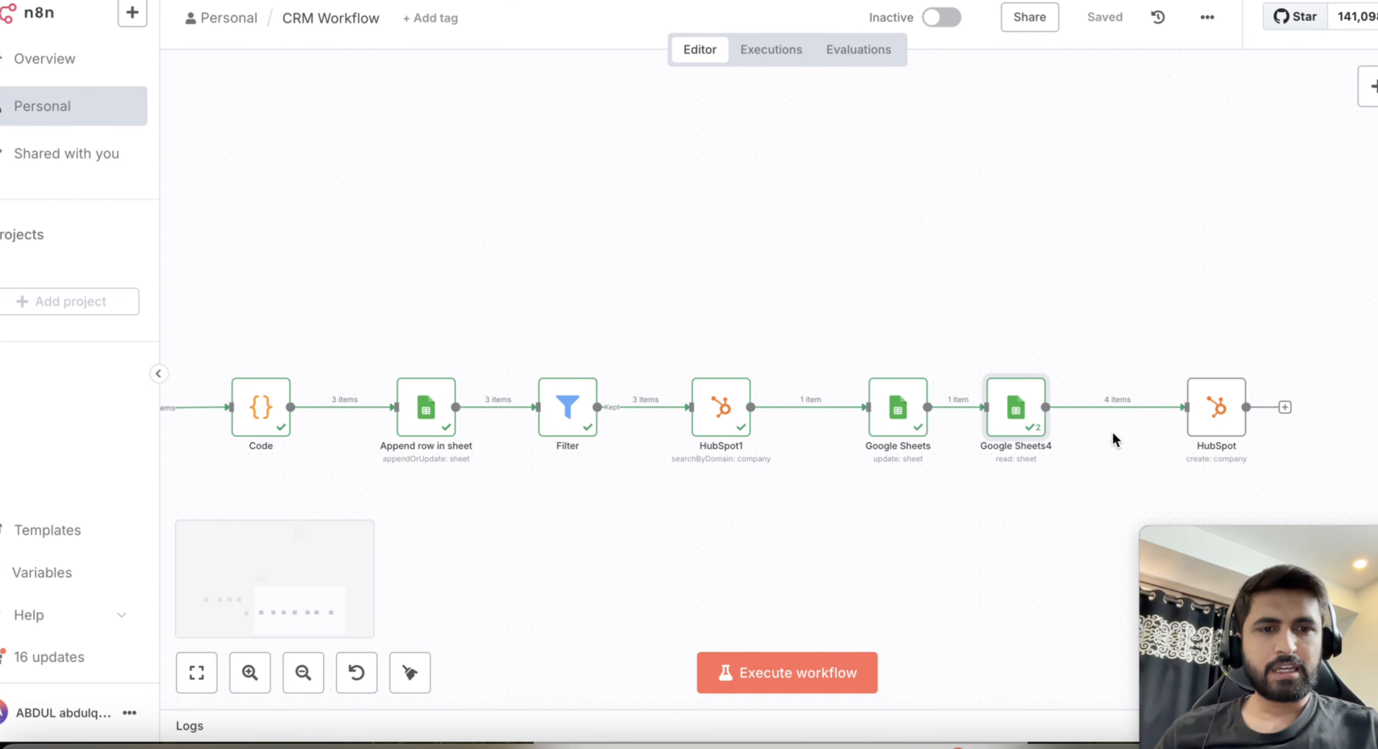
pyautogui.moveTo(1188, 372)
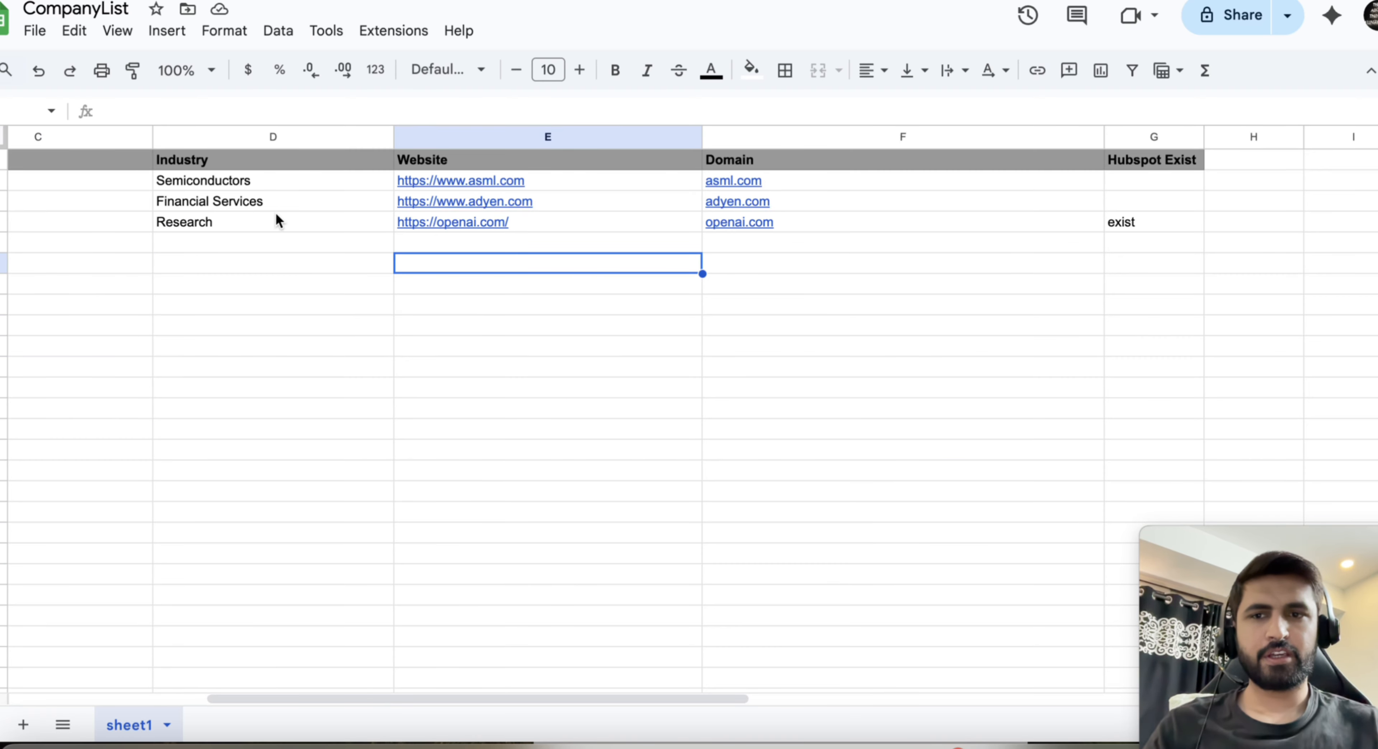
# Compare the companies in the CompanyList spreadsheet with HubSpot's Companies list and return to the n8n workflow
pyautogui.hscroll(-5, 283, 198)
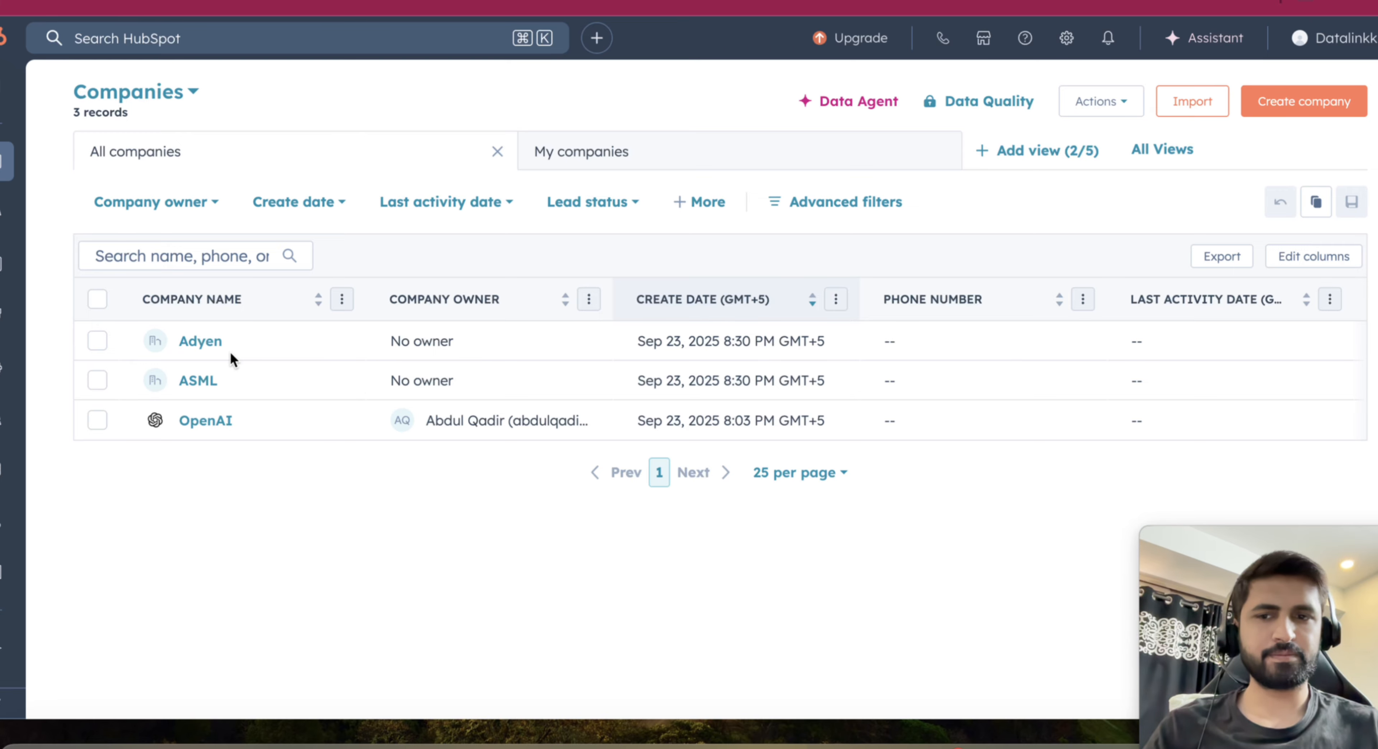
pyautogui.hotkey('ctrl', 'Left')
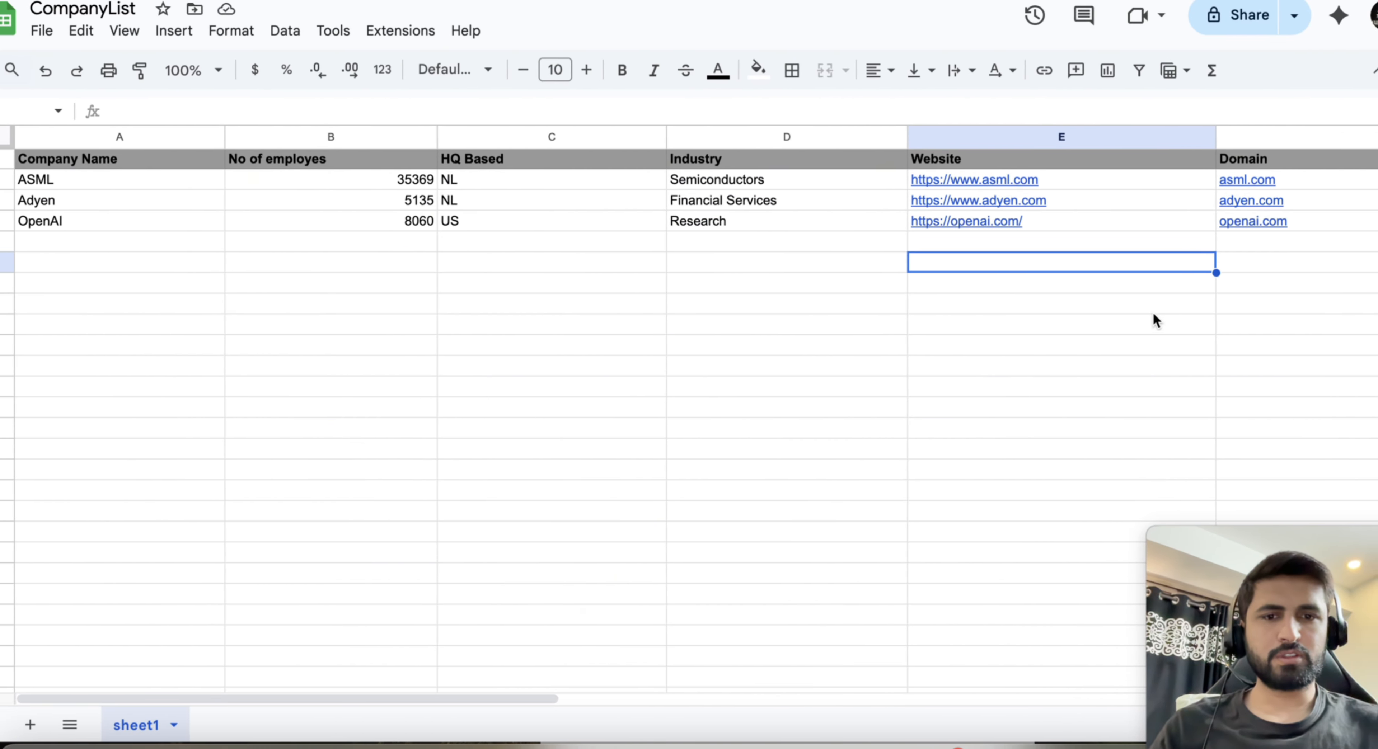
pyautogui.hotkey('ctrl', 'Right')
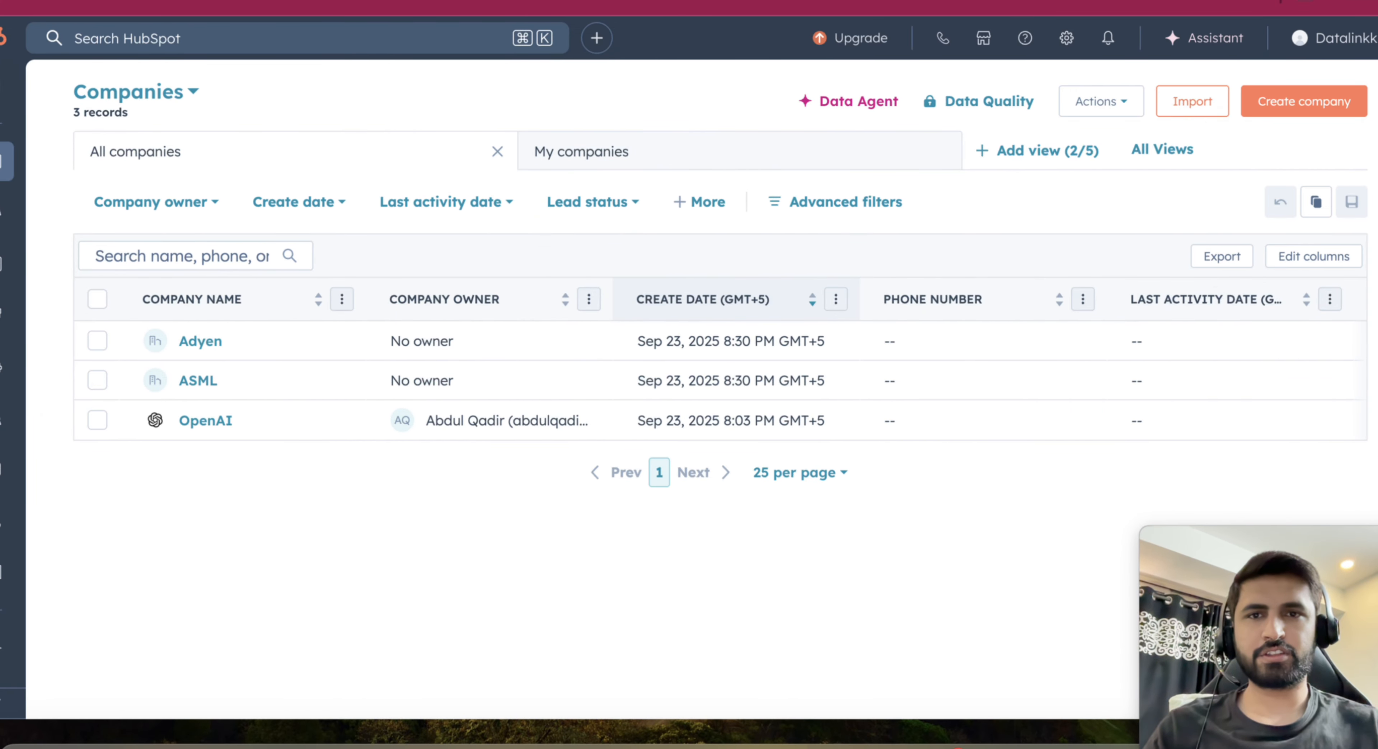
pyautogui.hotkey('ctrl', 'Left')
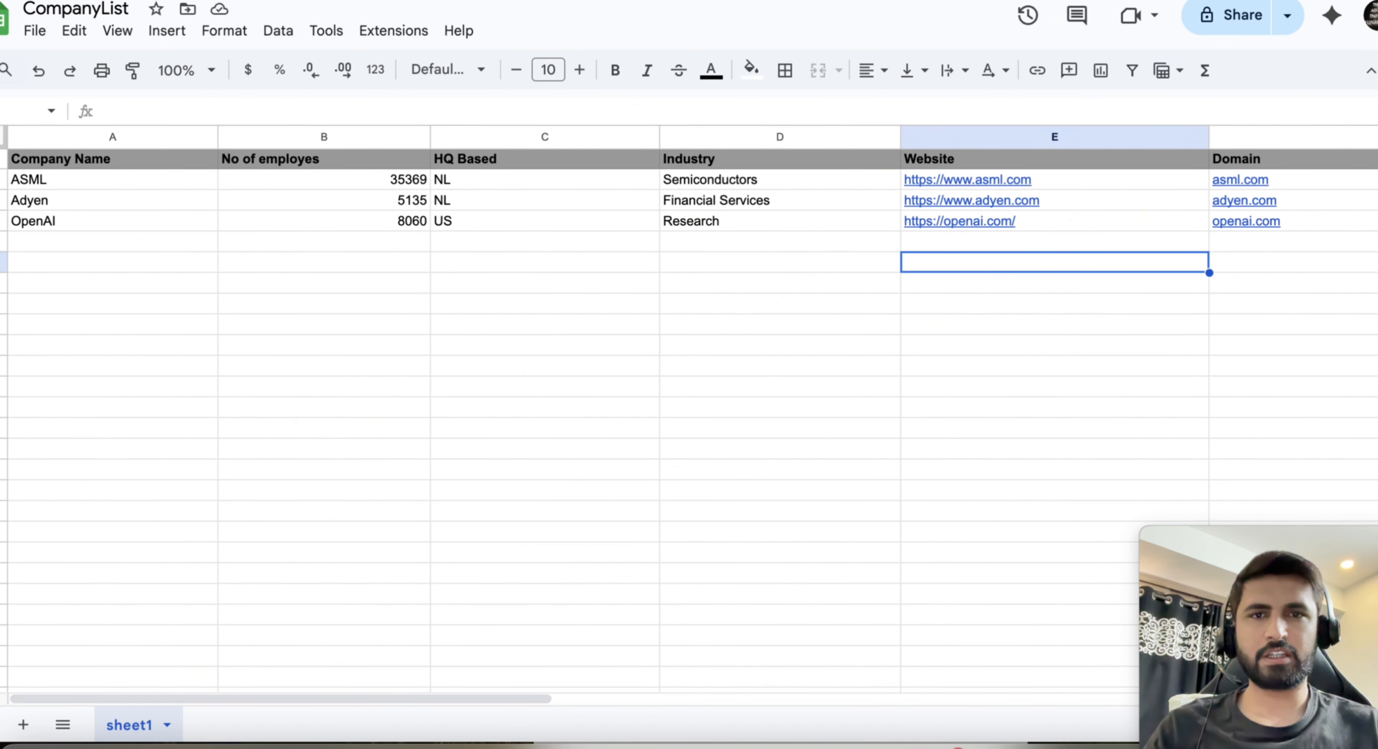
pyautogui.hotkey('ctrl', 'Tab')
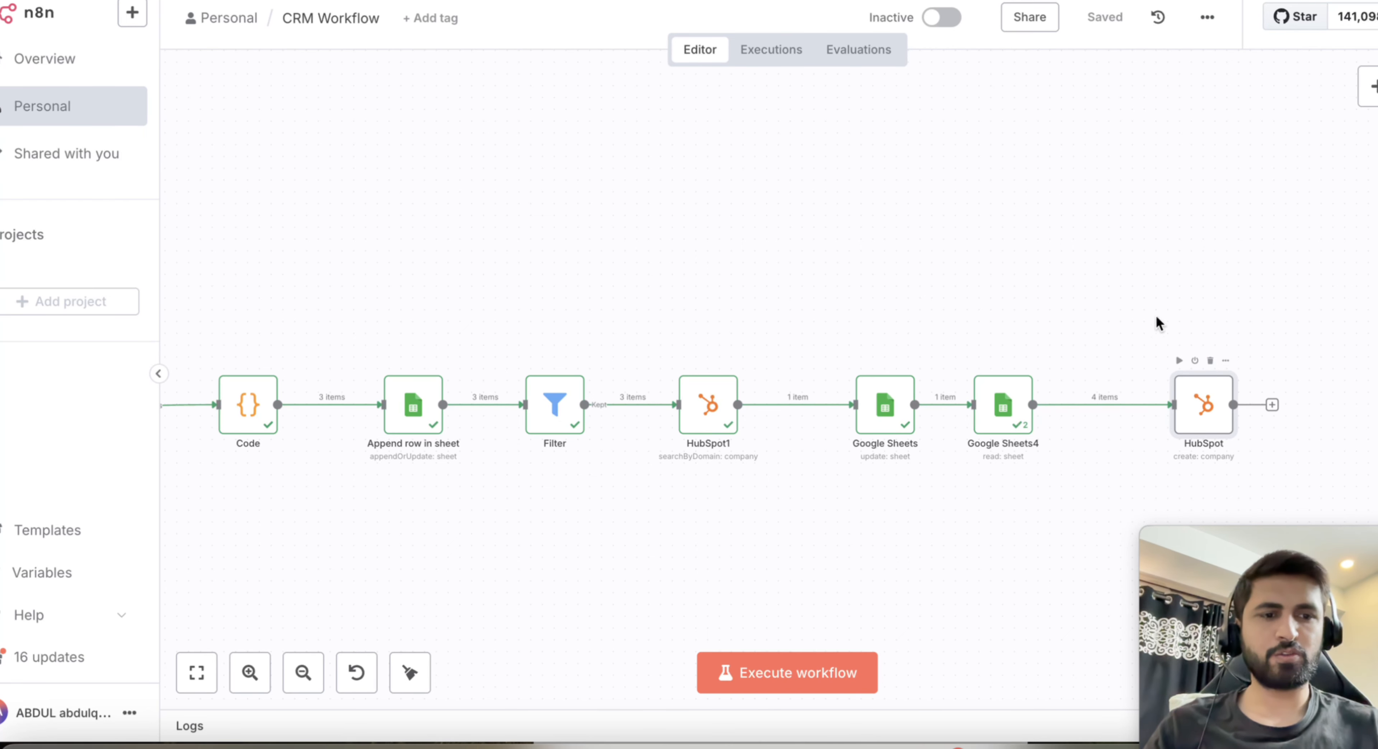